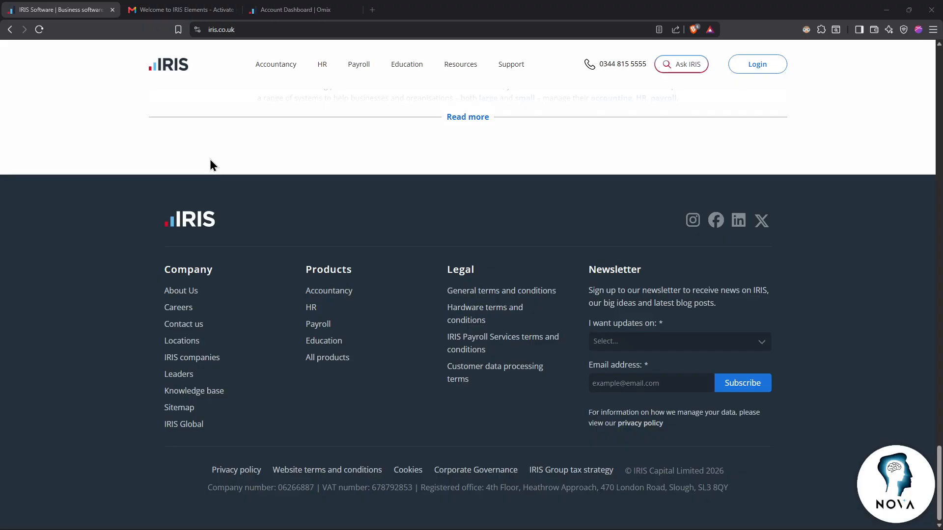
Open the IRIS Elements accountancy product page and bring up its free trial form
mouse_move(275, 69)
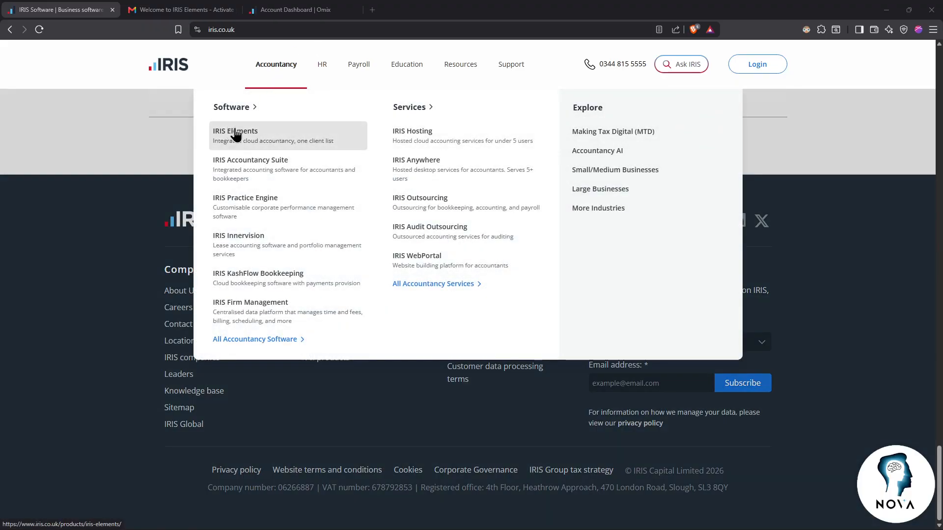
left_click(263, 145)
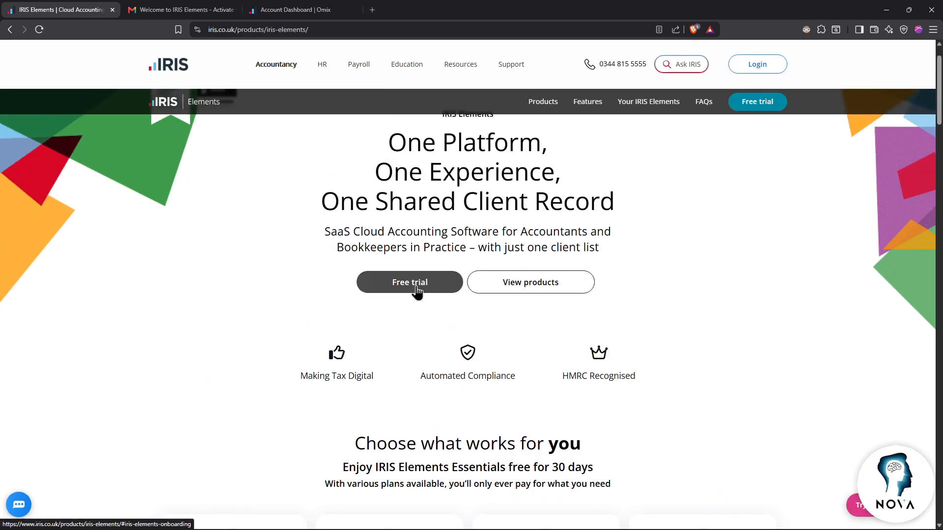
left_click(416, 291)
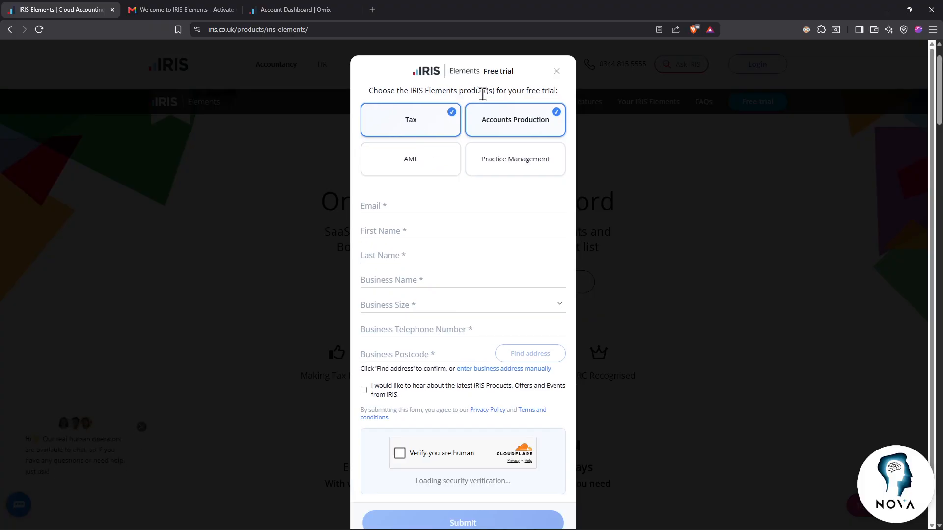
left_click(444, 157)
left_click(516, 173)
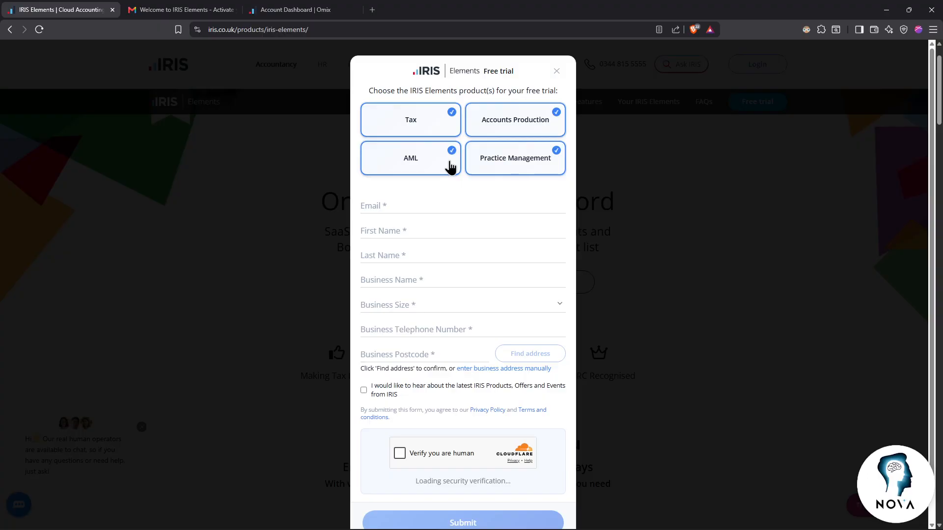
left_click(522, 169)
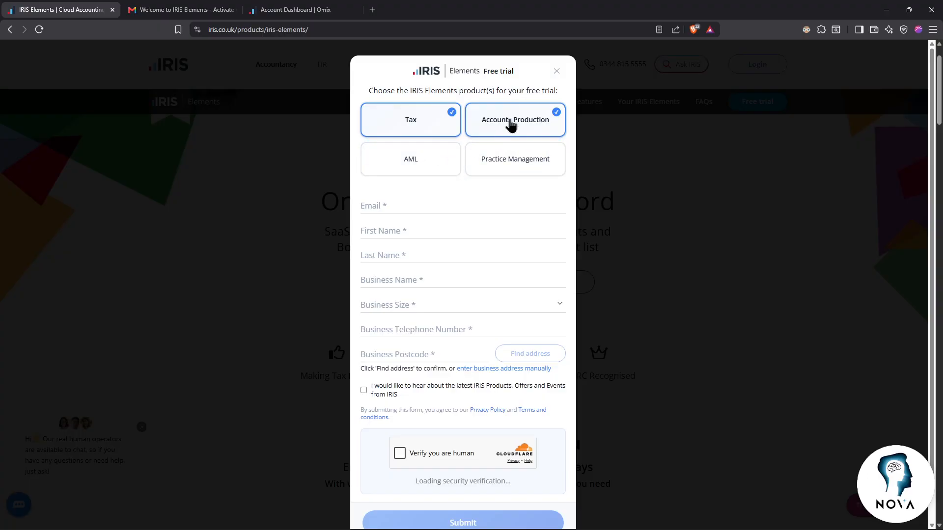
left_click(511, 126)
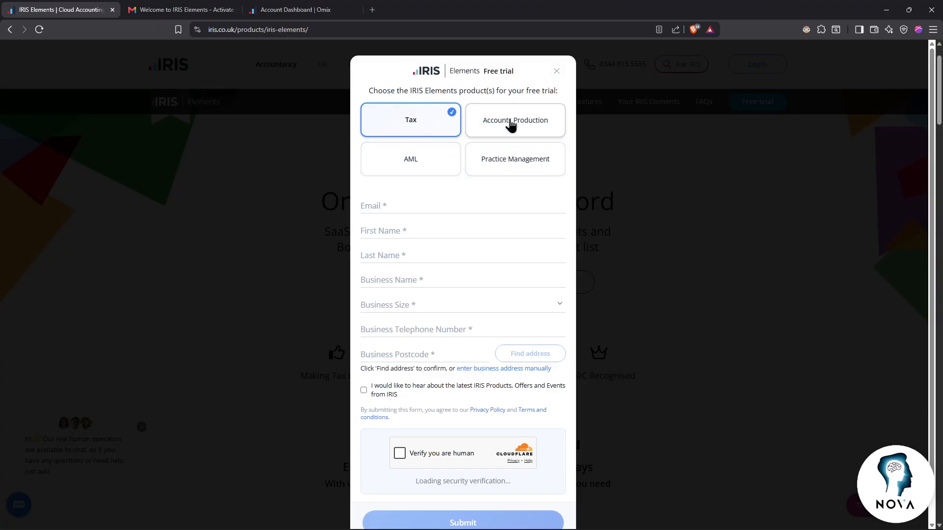
left_click(511, 125)
Add AML and Practice Management to the products selected for the free trial, keeping the trial form open
left_click(448, 163)
left_click(514, 172)
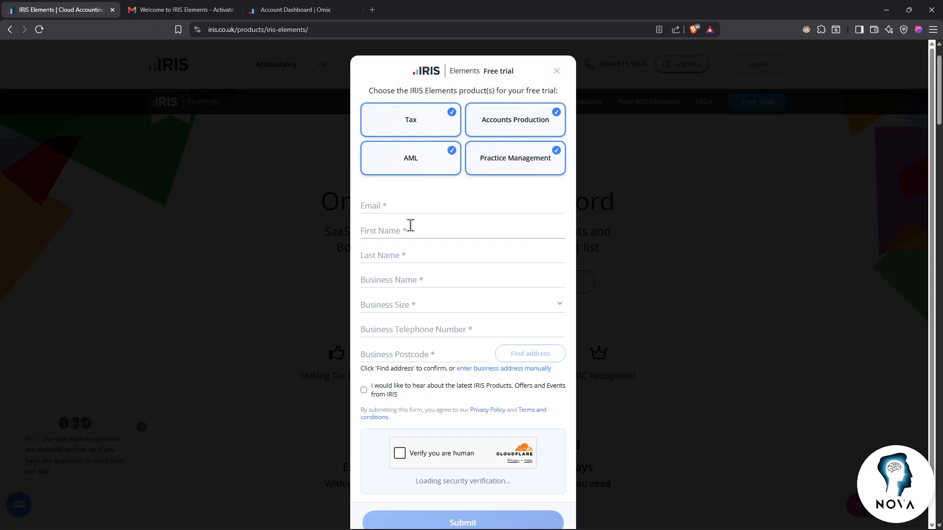
left_click(415, 211)
left_click(317, 203)
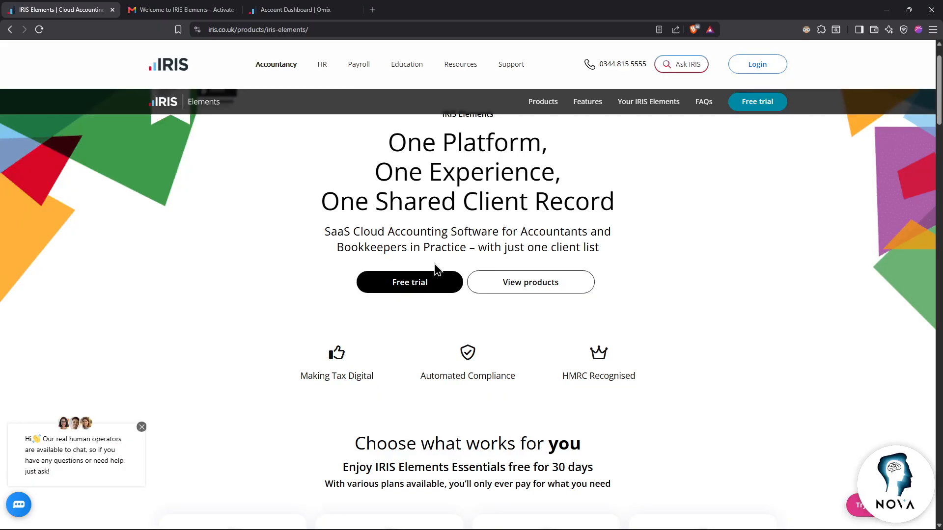
left_click(416, 280)
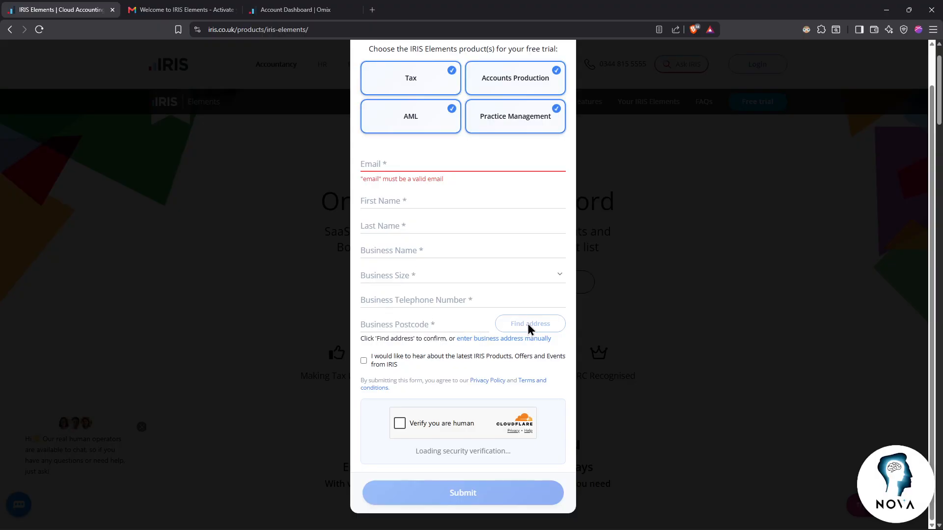
Switch the trial form to manual business address entry and review all of its fields down to the submission area
scroll(428, 325, "down", 1)
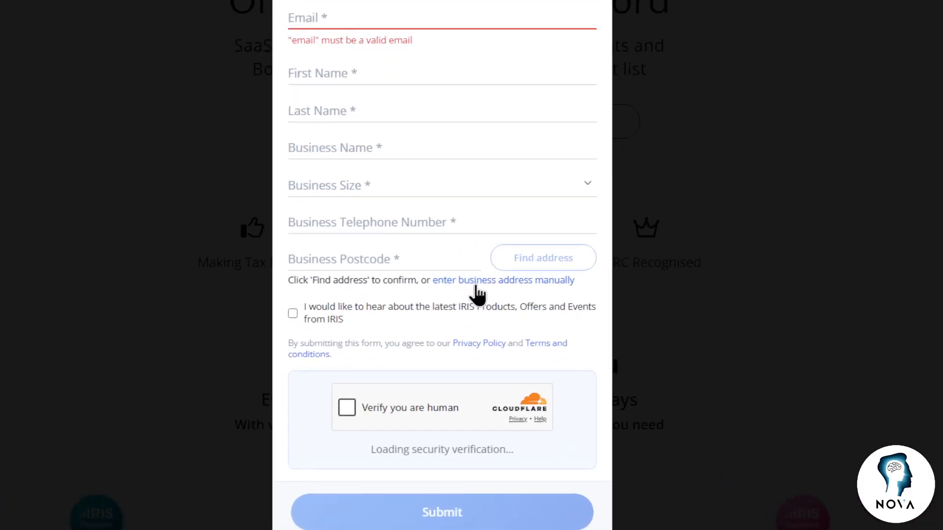
left_click(486, 342)
scroll(485, 339, "down", 2)
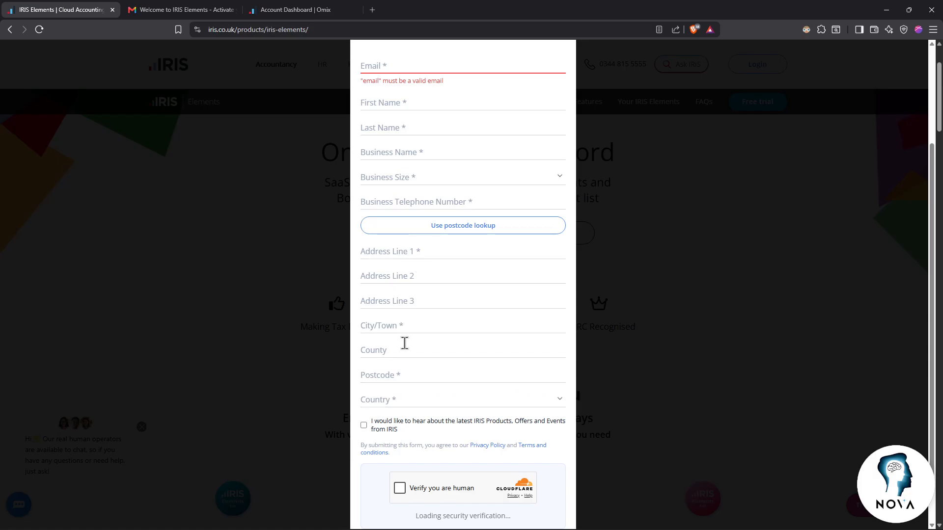
scroll(399, 349, "down", 2)
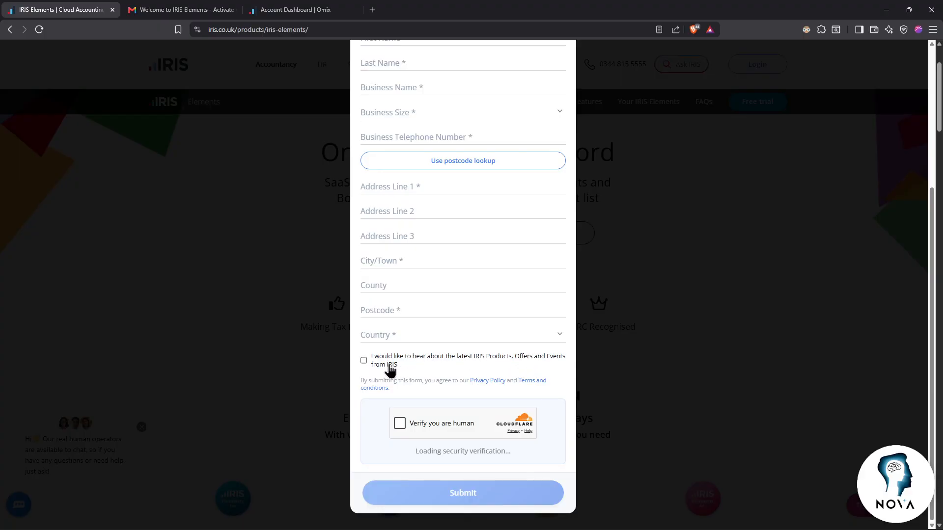
scroll(393, 370, "down", 1)
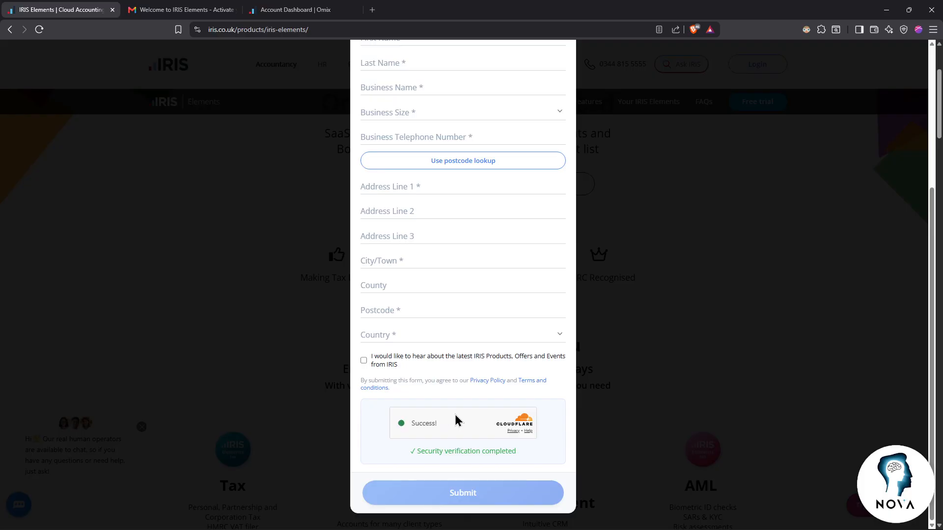
scroll(454, 412, "up", 7)
scroll(458, 216, "down", 4)
scroll(472, 235, "up", 4)
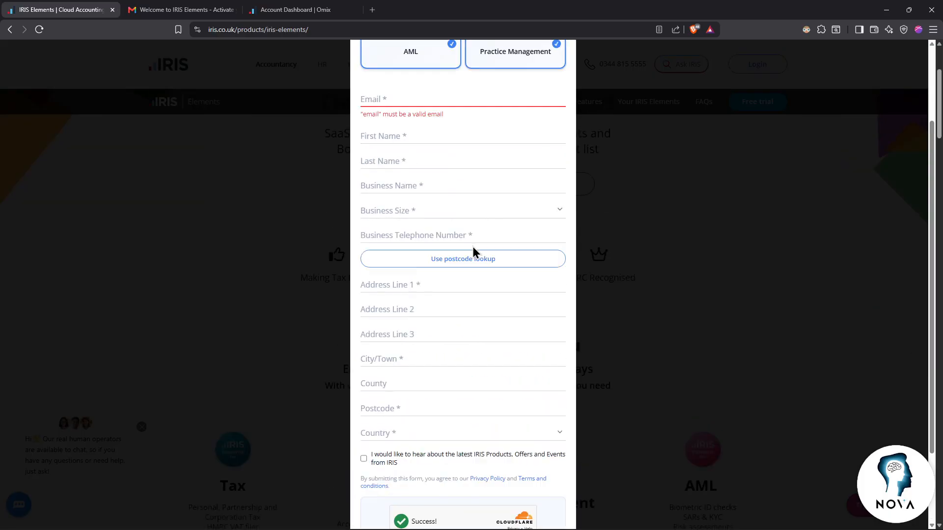
scroll(486, 113, "down", 4)
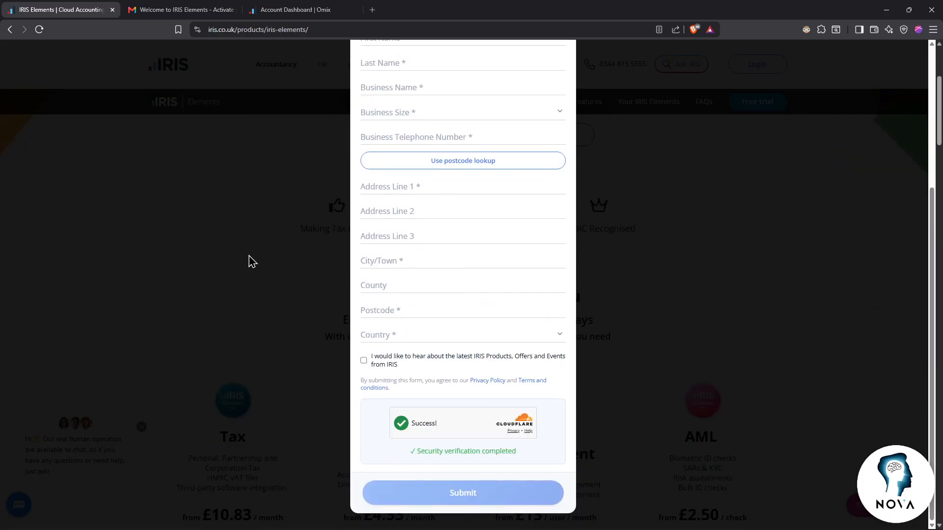
Switch to Gmail and examine the IRIS Elements account activation email
left_click(218, 180)
left_click(182, 9)
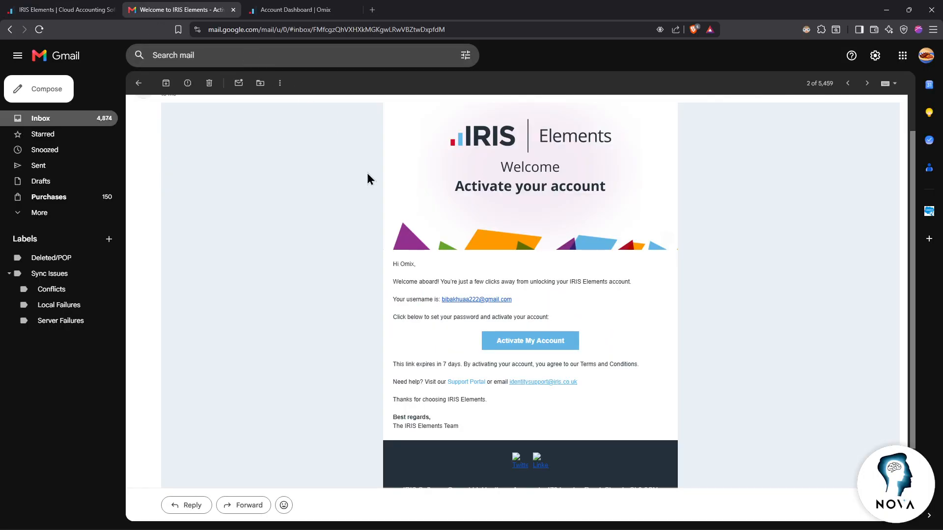
scroll(521, 293, "down", 1)
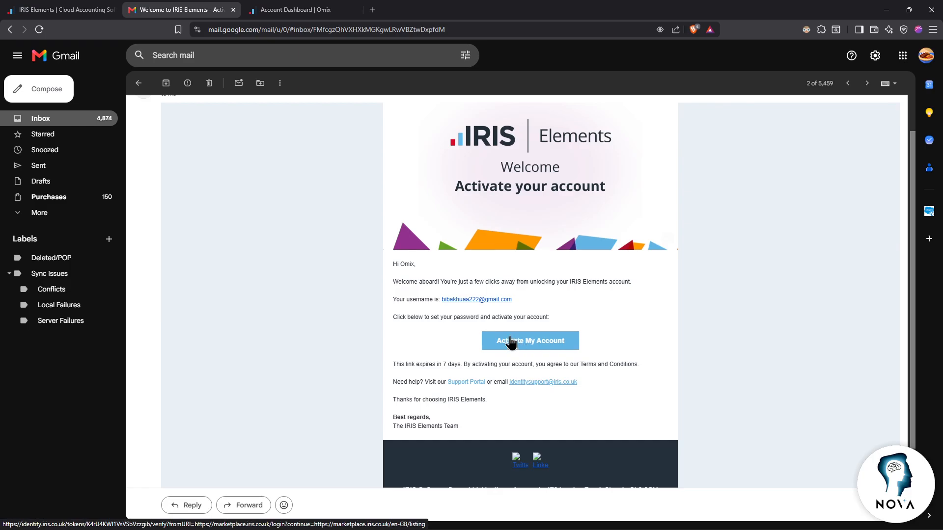
Switch to the IRIS marketplace account dashboard, review it and expand the Browse Apps categories
left_click(319, 9)
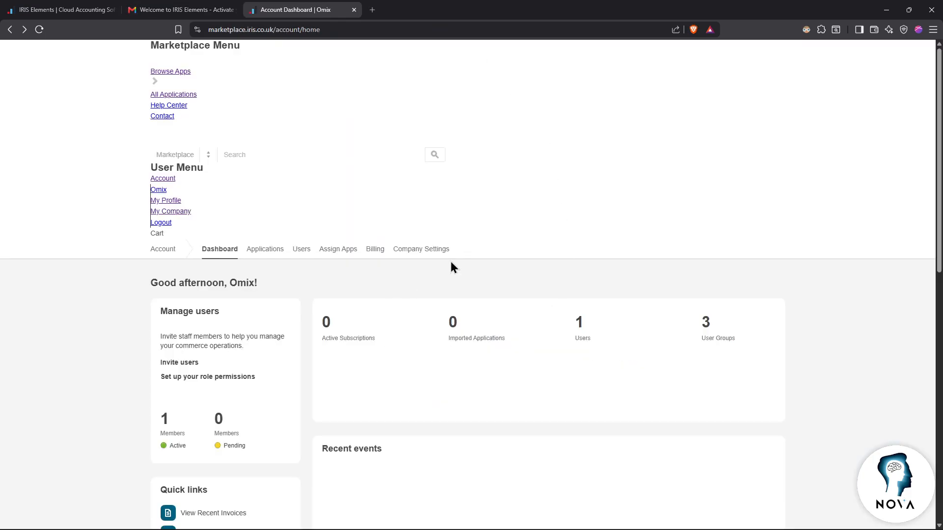
scroll(466, 287, "down", 2)
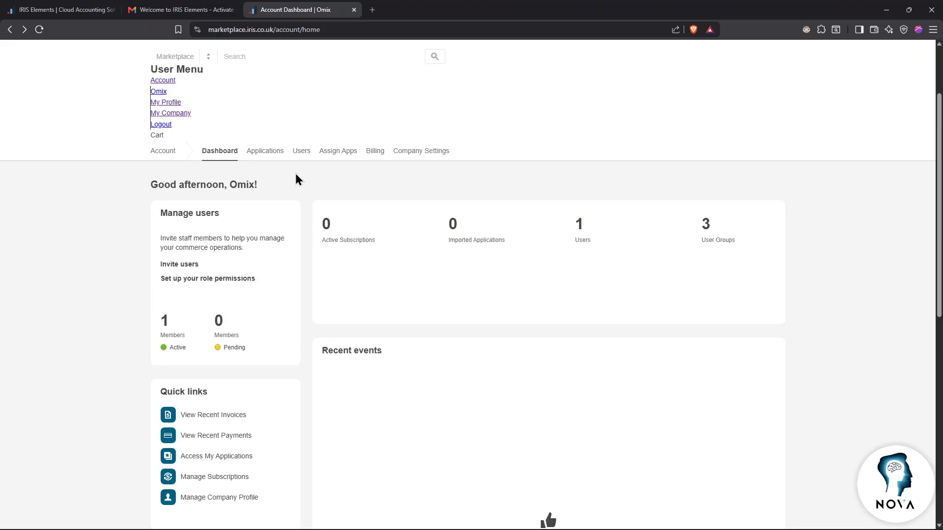
scroll(644, 287, "up", 2)
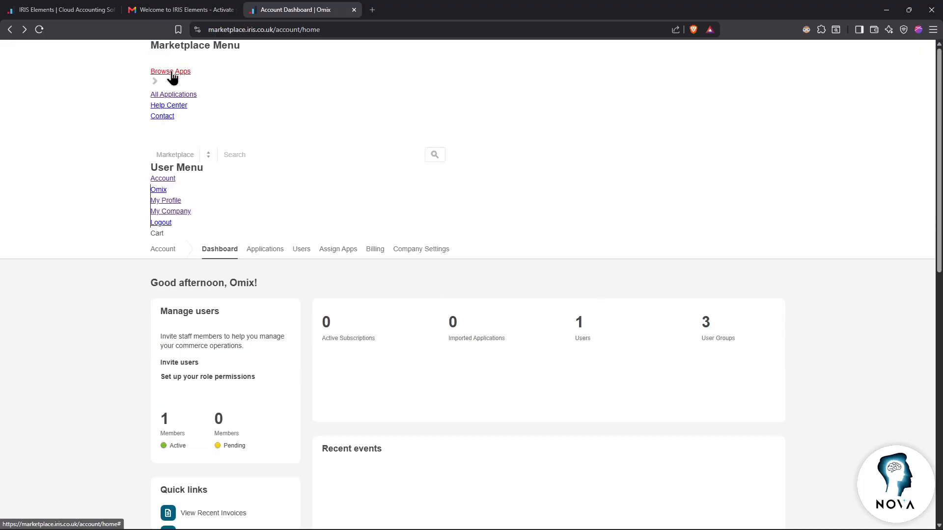
left_click(188, 72)
scroll(275, 233, "down", 1)
scroll(231, 185, "down", 2)
scroll(206, 167, "up", 3)
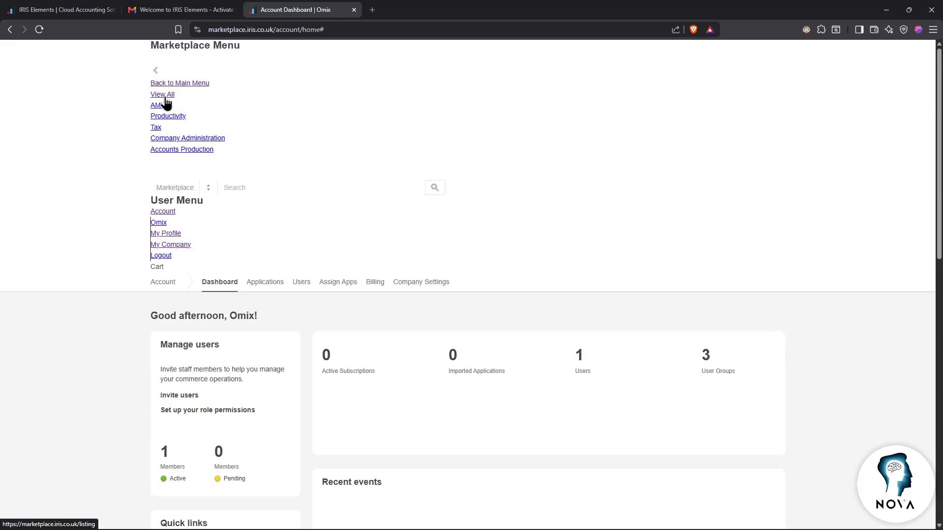
Open the account's Manage Apps page and go from there to the marketplace home page to view its products
left_click(268, 284)
scroll(295, 265, "down", 3)
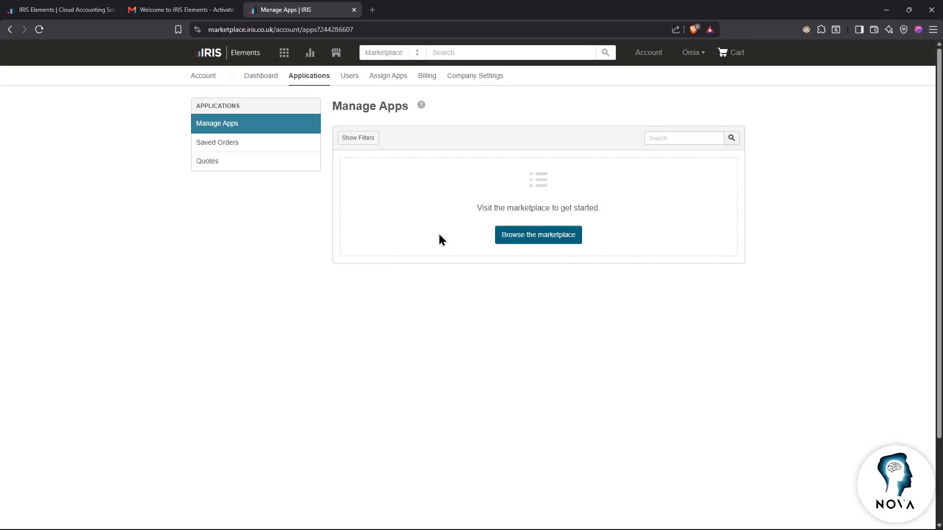
left_click(522, 238)
scroll(533, 284, "down", 2)
scroll(513, 290, "up", 2)
scroll(421, 270, "down", 2)
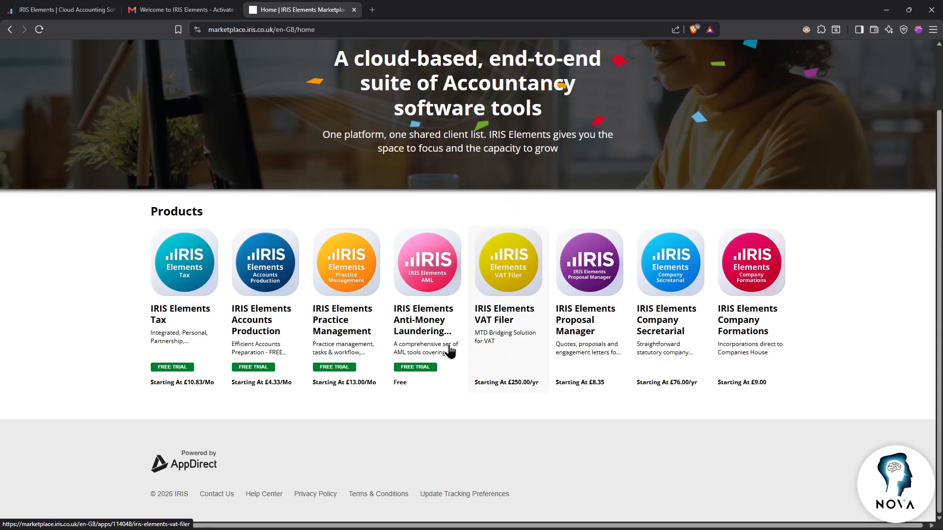
Go back to Manage Apps and open the All Applications listing
key("alt+Left")
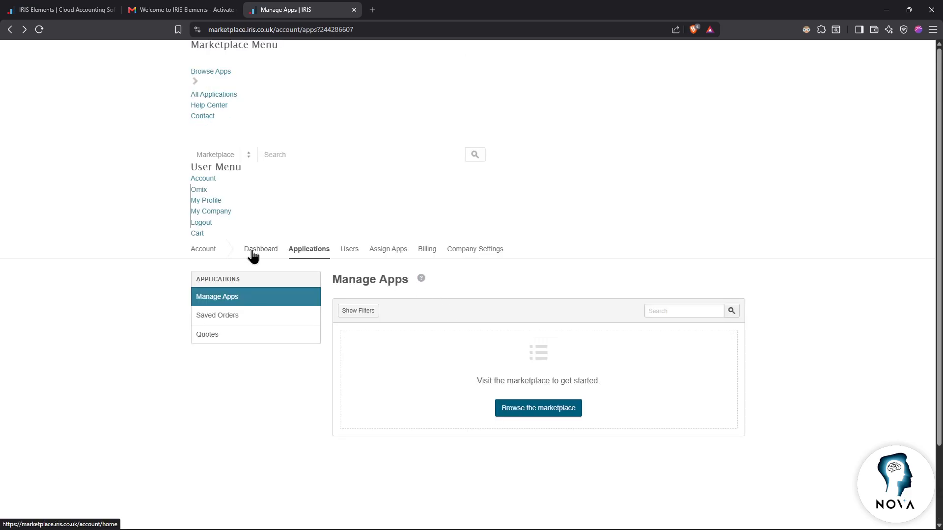
left_click(213, 96)
scroll(407, 261, "down", 2)
scroll(407, 261, "up", 2)
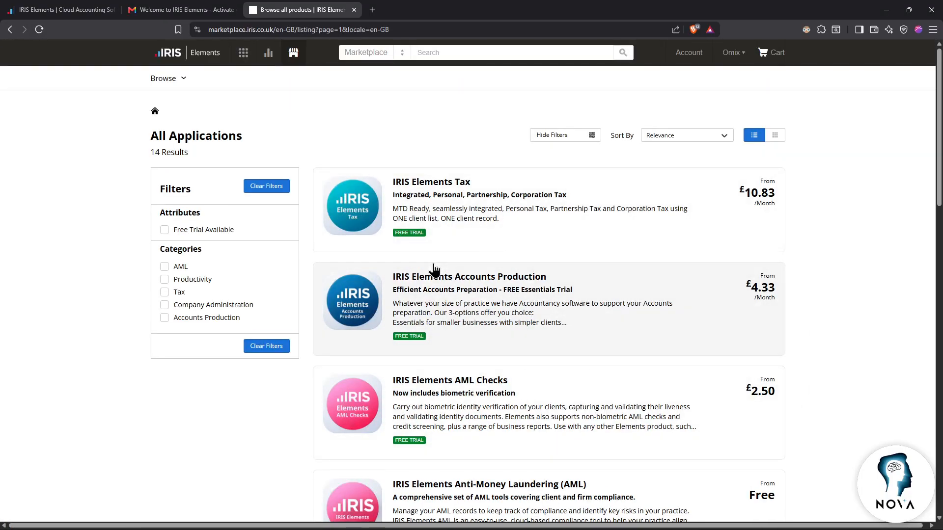
left_click(352, 200)
left_click(177, 91)
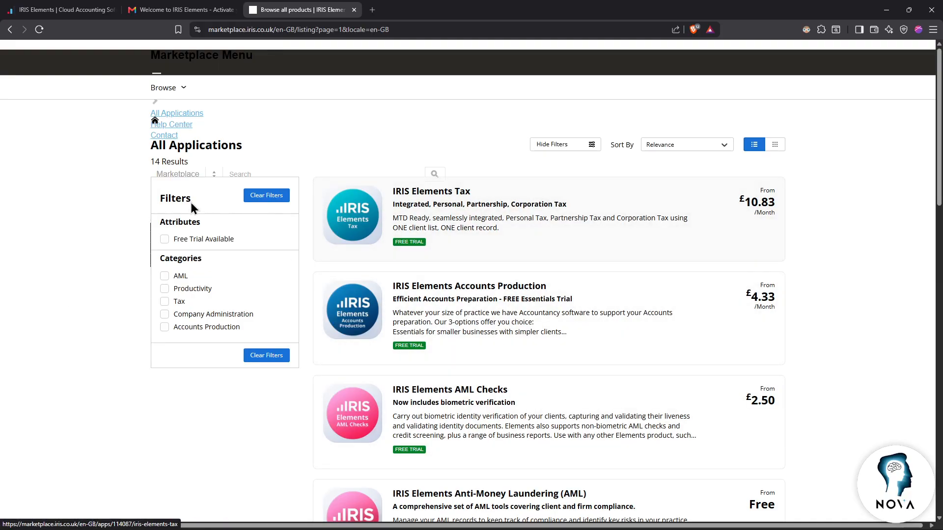
Filter the application listing to Free Trial Available and look through the matching products
left_click(164, 239)
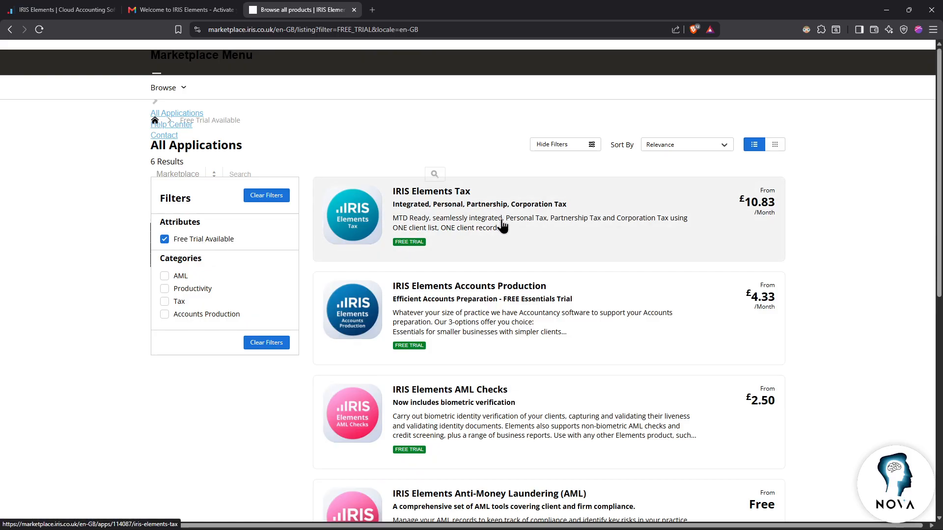
scroll(516, 225, "down", 2)
scroll(519, 230, "up", 2)
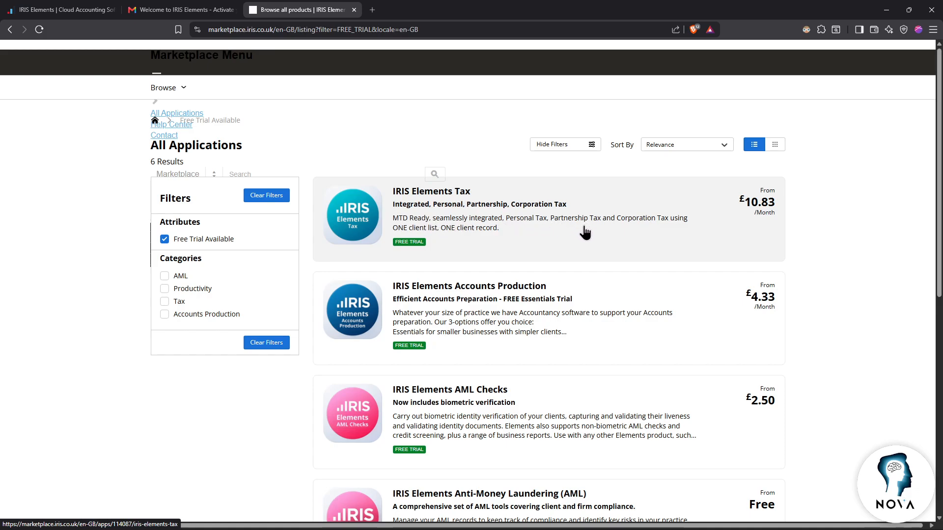
scroll(582, 290, "down", 4)
scroll(582, 295, "up", 4)
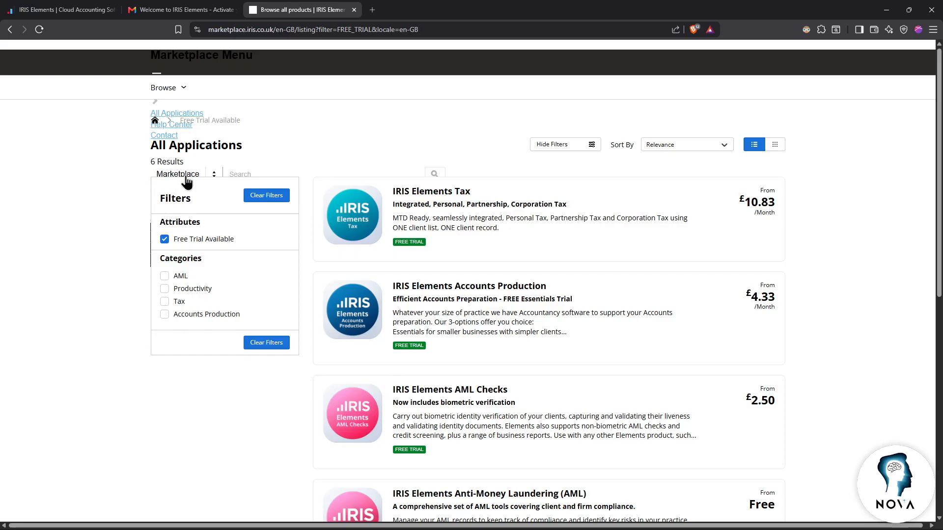
Clear the listing filters and look through the full range of applications
left_click(267, 343)
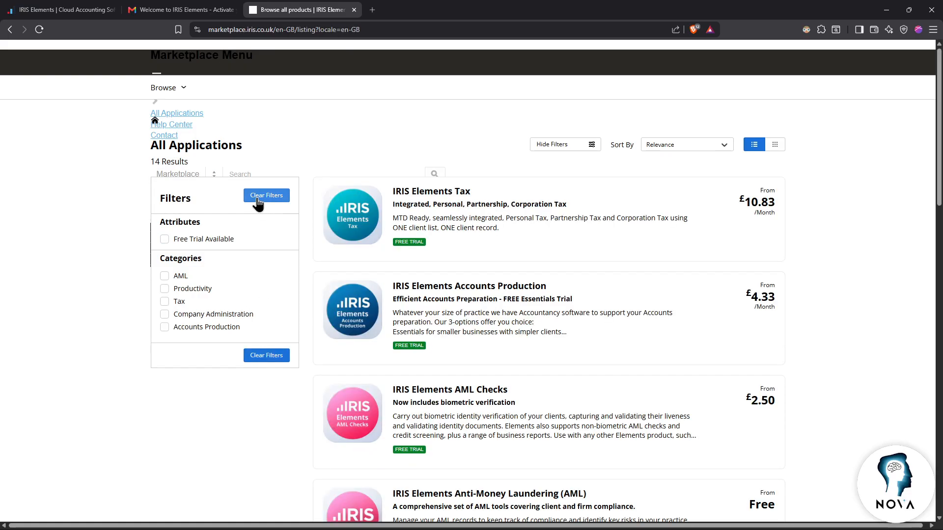
scroll(542, 215, "down", 10)
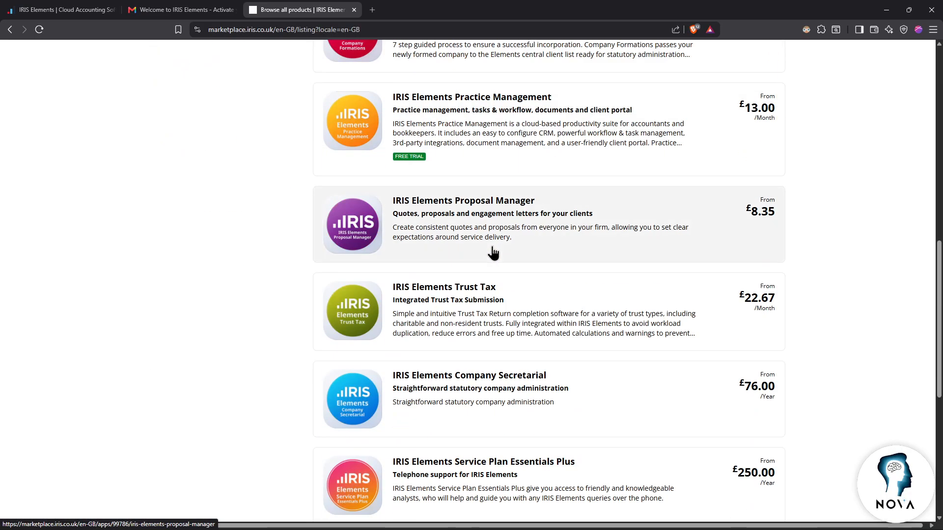
scroll(432, 253, "up", 10)
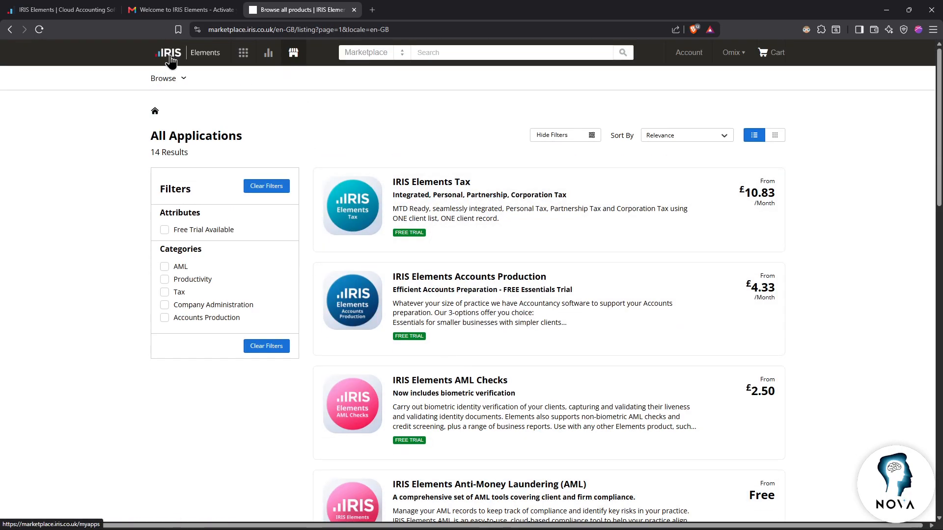
View the account's own applications page, then return to the account dashboard
left_click(175, 80)
left_click(174, 80)
left_click(180, 56)
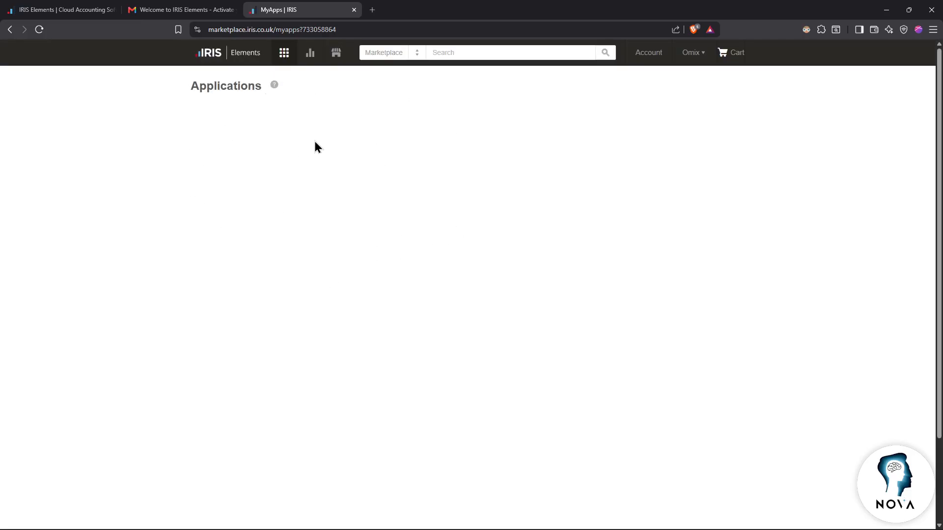
left_click(649, 60)
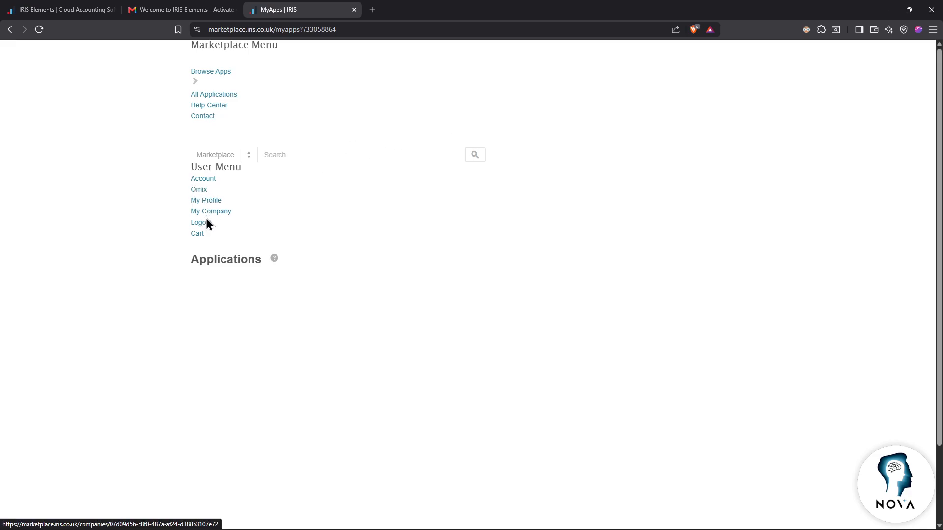
left_click(201, 179)
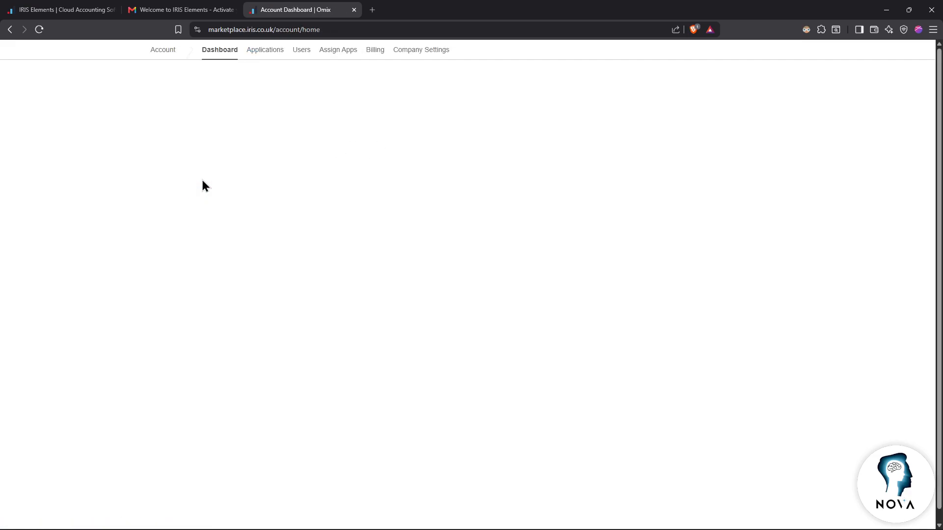
Look over the account dashboard, including its user management, subscription and recent events sections
scroll(368, 172, "down", 5)
scroll(381, 185, "up", 5)
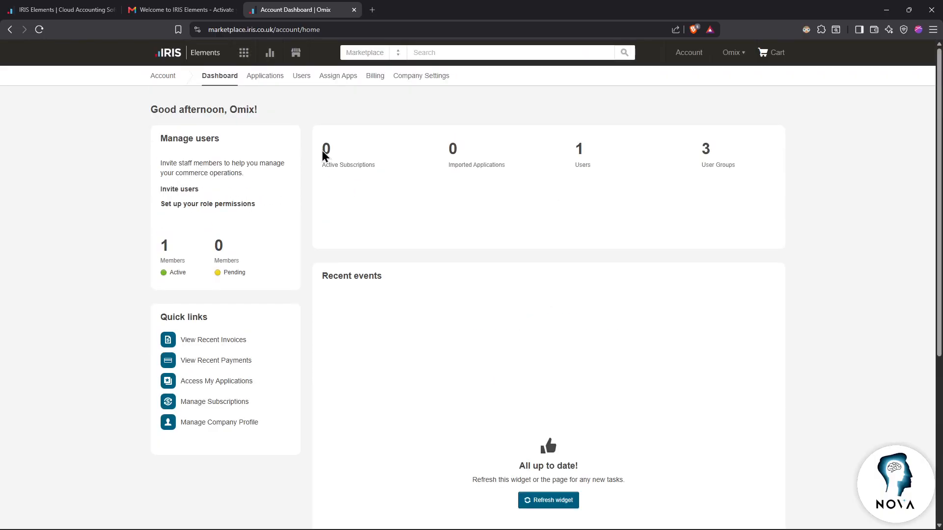
scroll(321, 193, "down", 4)
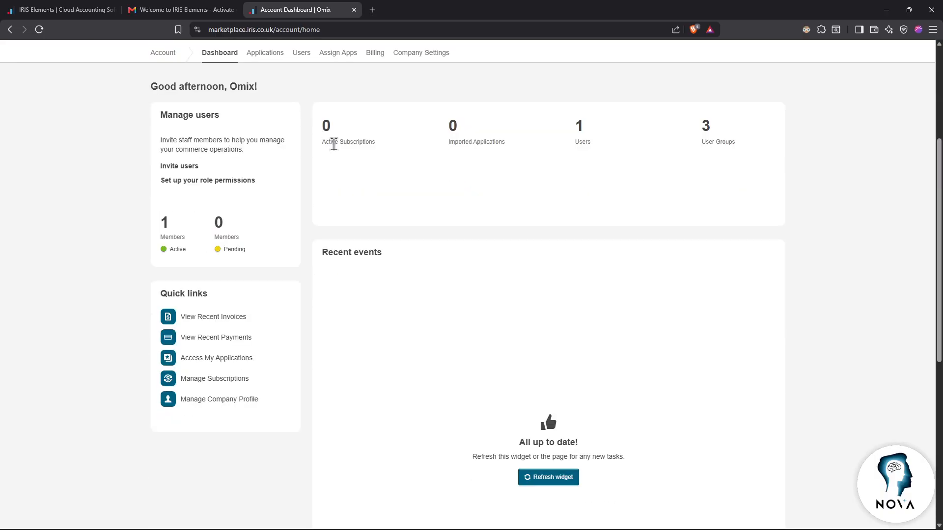
scroll(488, 166, "up", 1)
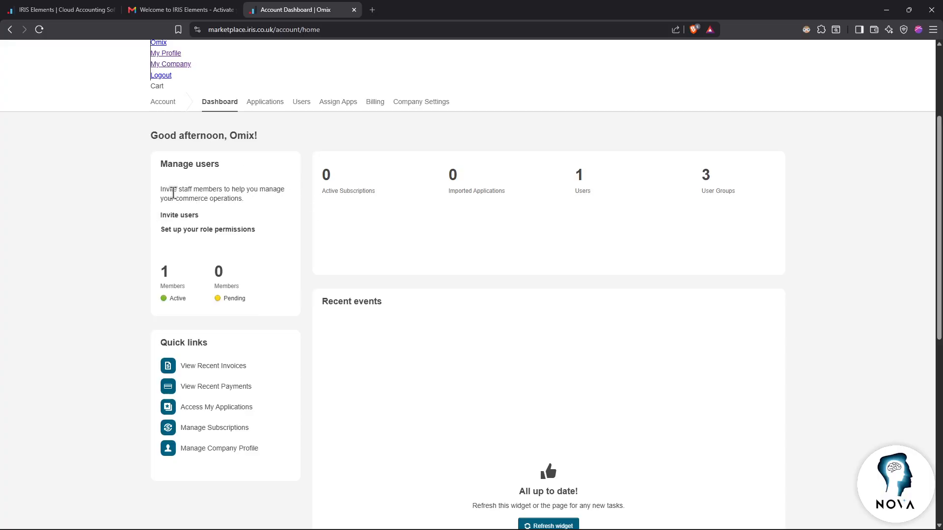
Open the Add User form from the dashboard and look through its role and password options
left_click(271, 219)
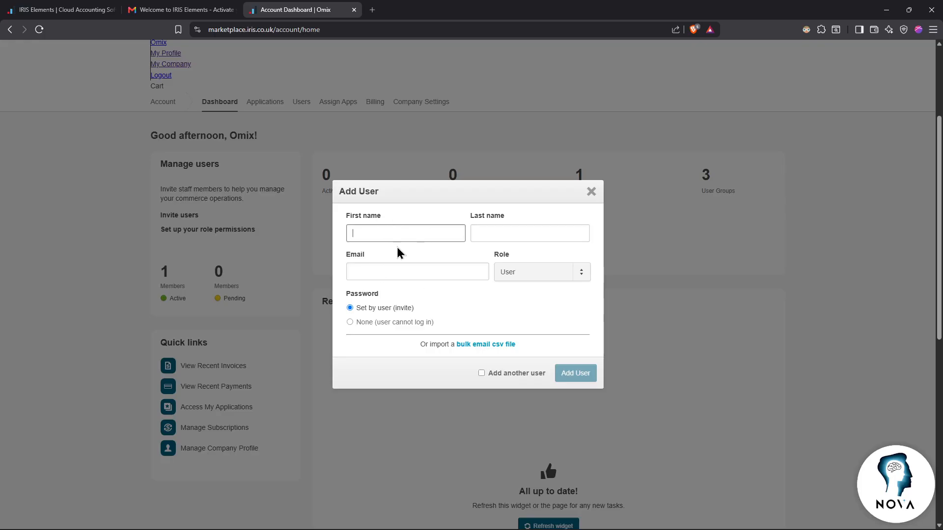
left_click(552, 273)
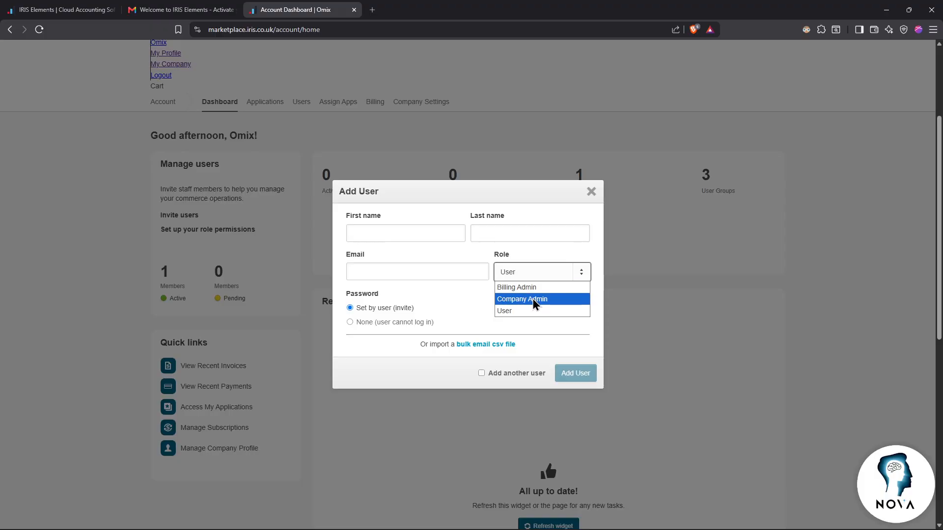
left_click(435, 298)
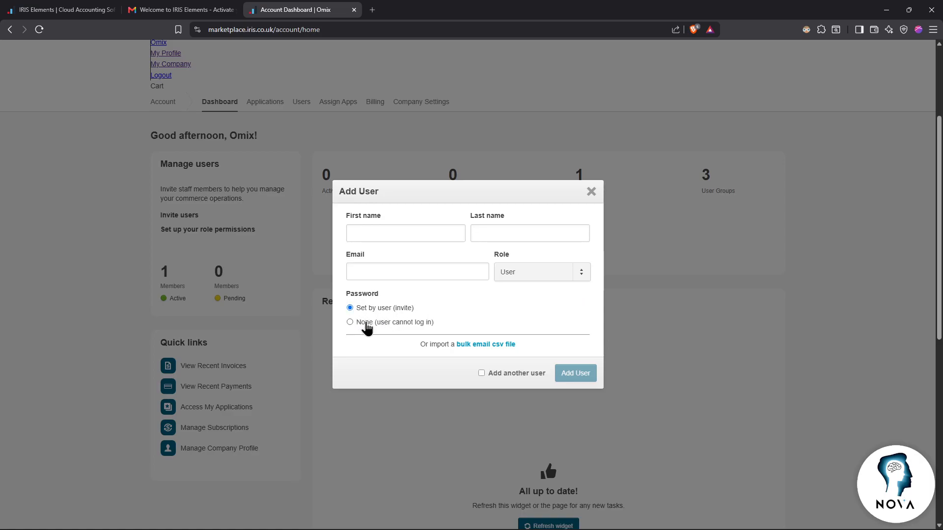
left_click(361, 326)
Open the bulk user import and save the sample userlist.csv file to the Downloads folder
left_click(483, 344)
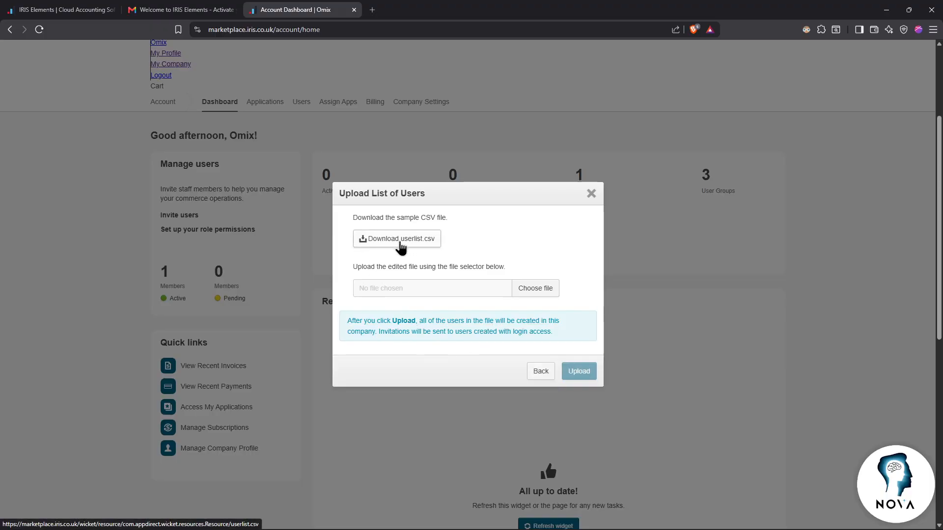
left_click(401, 245)
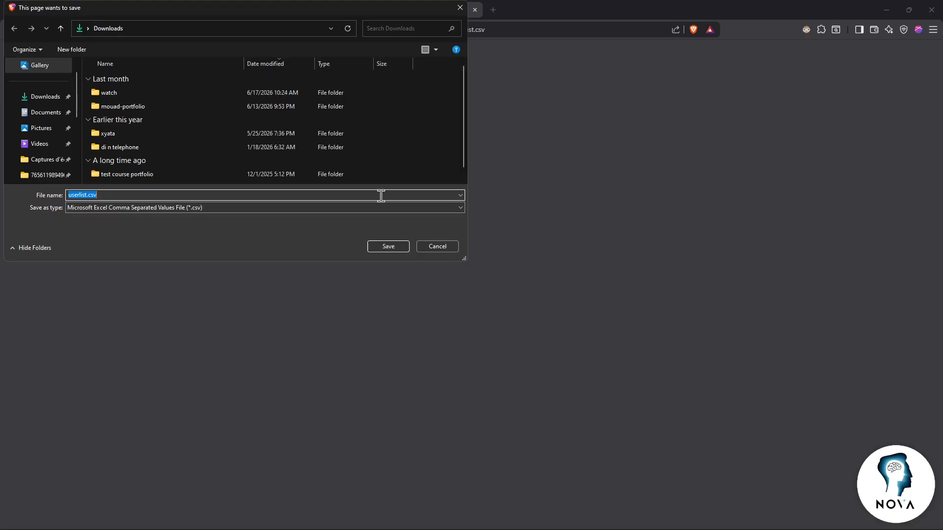
left_click(379, 246)
Open the downloaded userlist.csv in Excel, examine its sample user columns and close the workbook
mouse_move(790, 57)
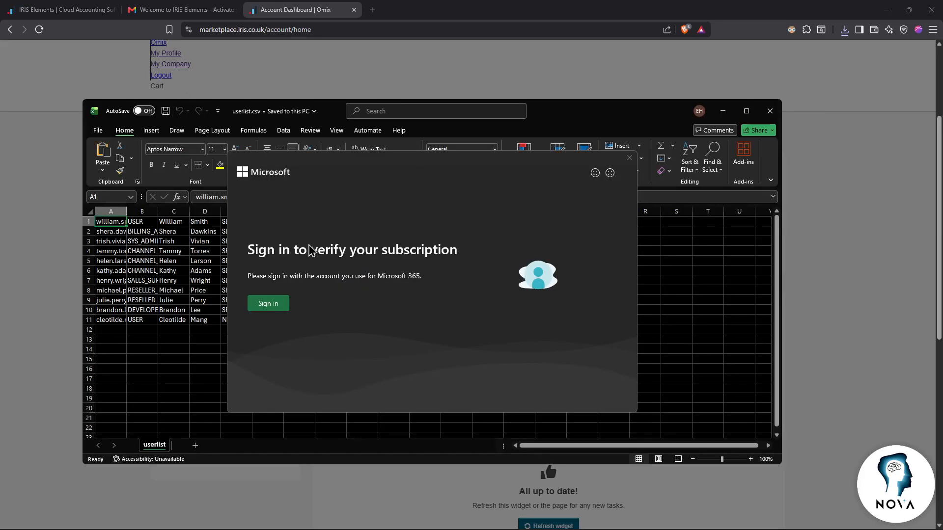
left_click(633, 159)
left_click(747, 112)
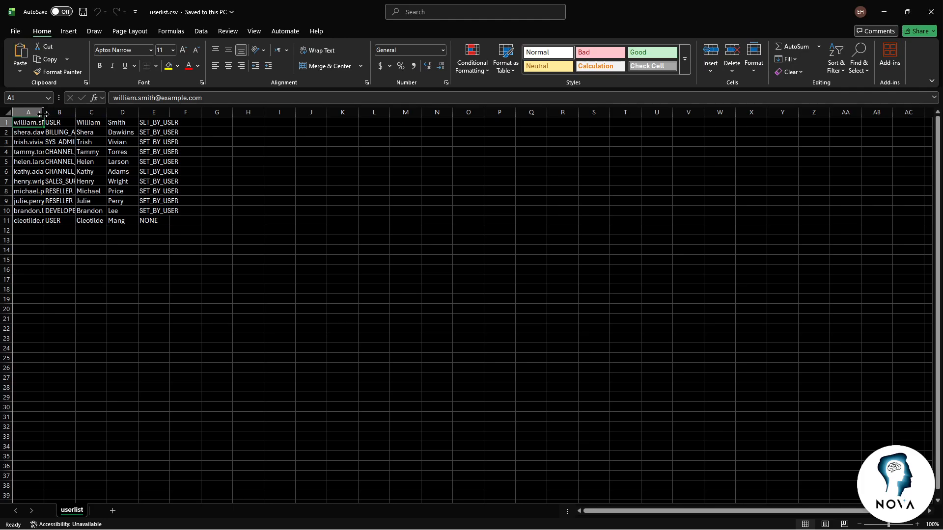
left_click(52, 110)
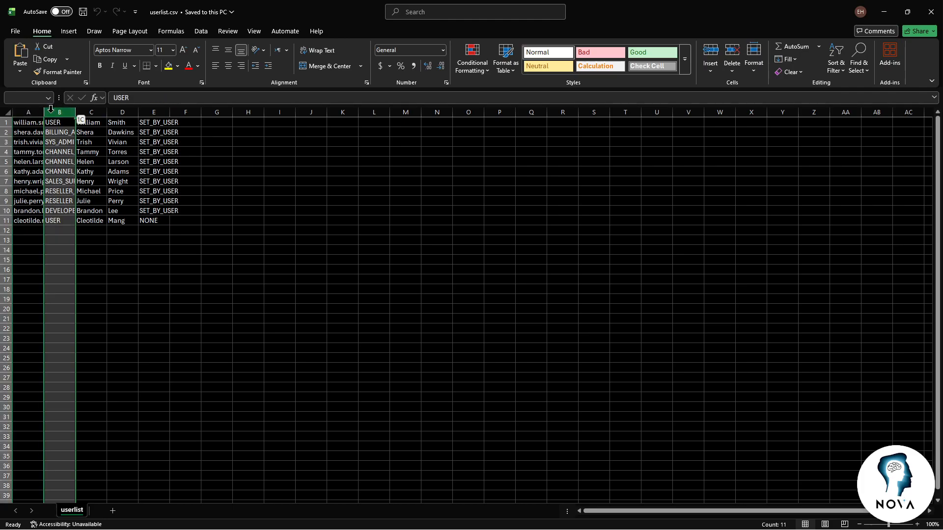
left_click(34, 110)
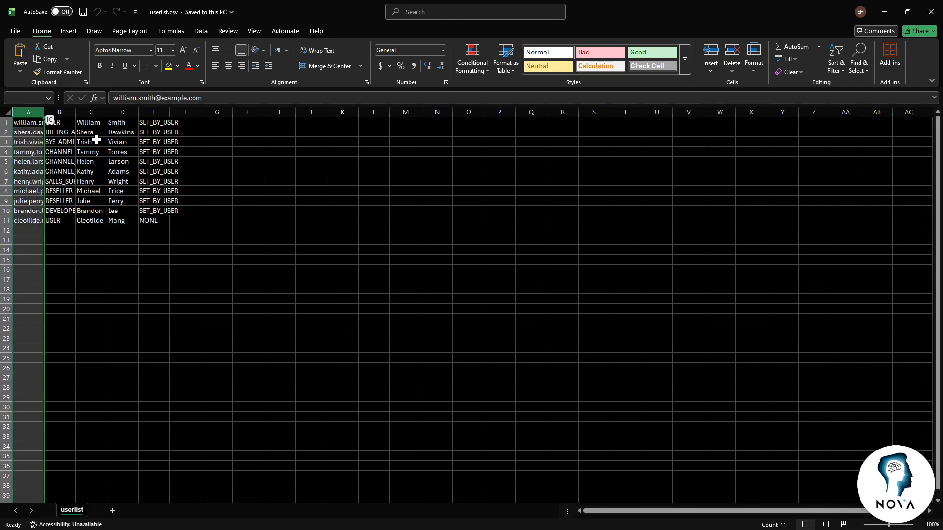
left_click(34, 141)
left_click(93, 143)
left_click_drag(65, 163, 67, 172)
left_click(69, 200)
left_click(87, 170)
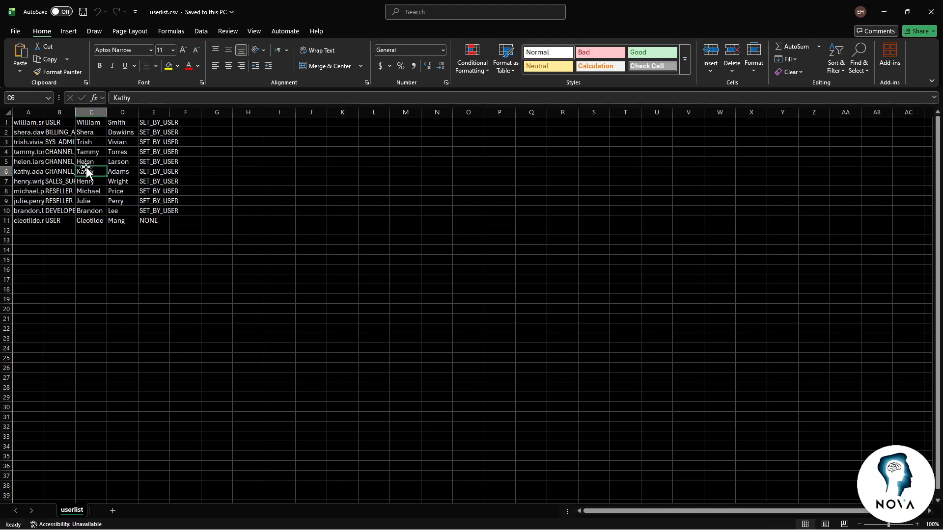
left_click(931, 12)
Look at the file selector for uploading an edited user list, cancel it and close the upload dialog
left_click(535, 292)
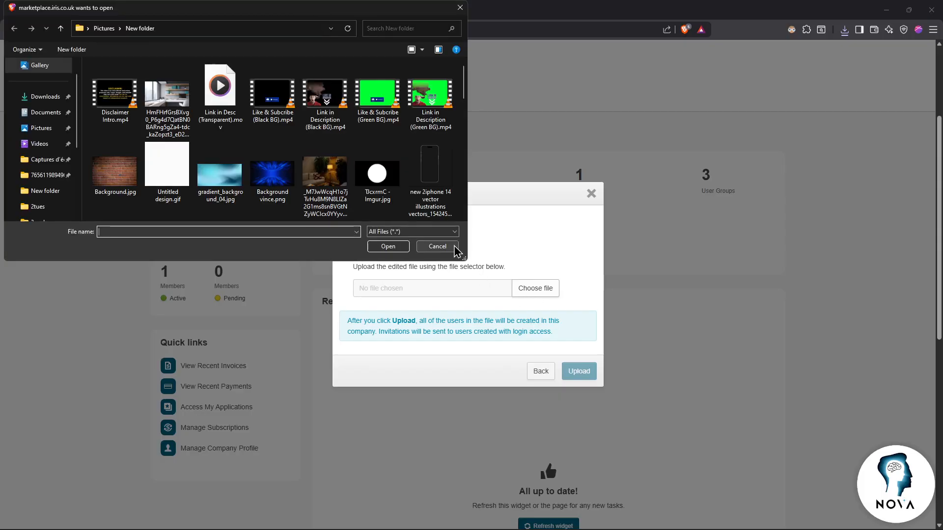
left_click(460, 8)
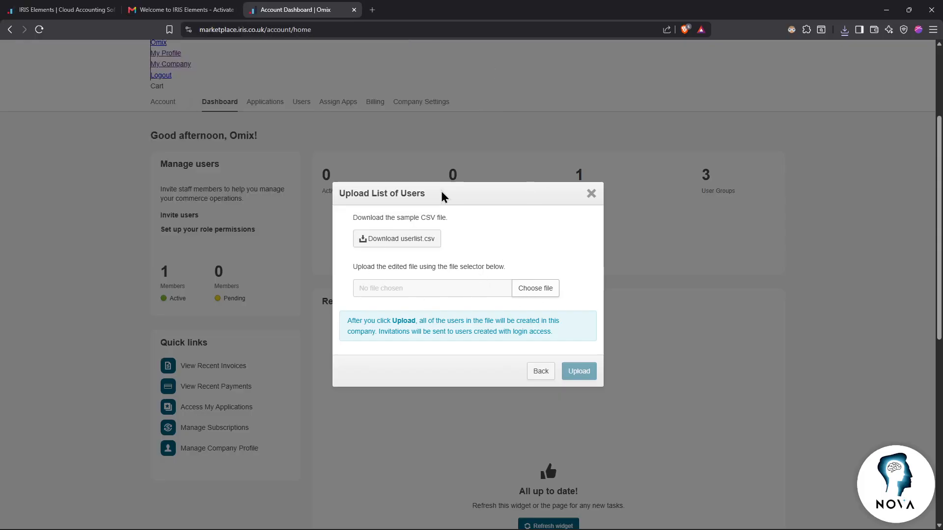
left_click(592, 194)
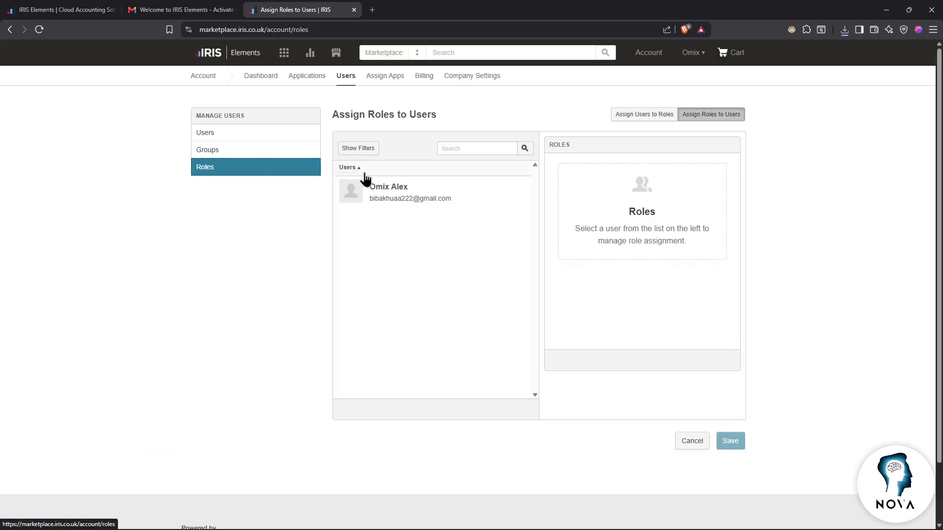
View the roles assigned to the account user and switch to the Assign Users to Roles view
left_click(388, 191)
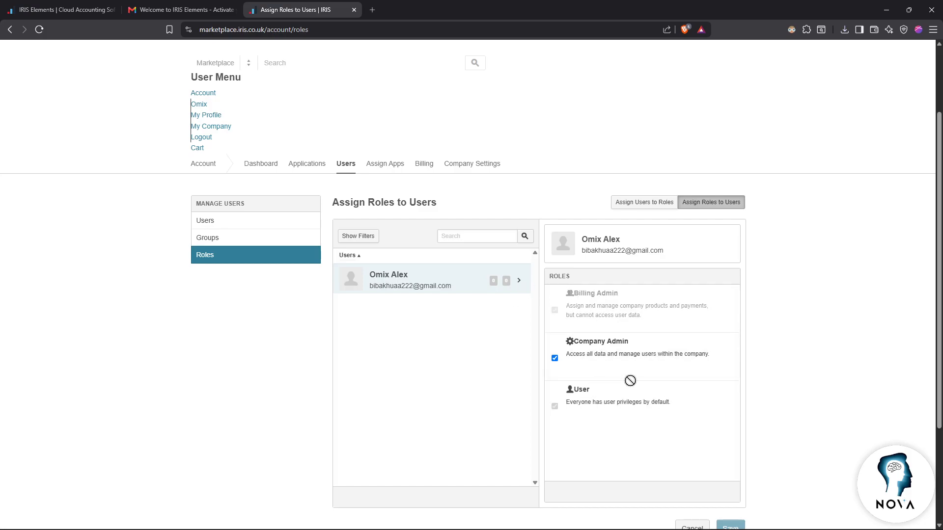
left_click(650, 207)
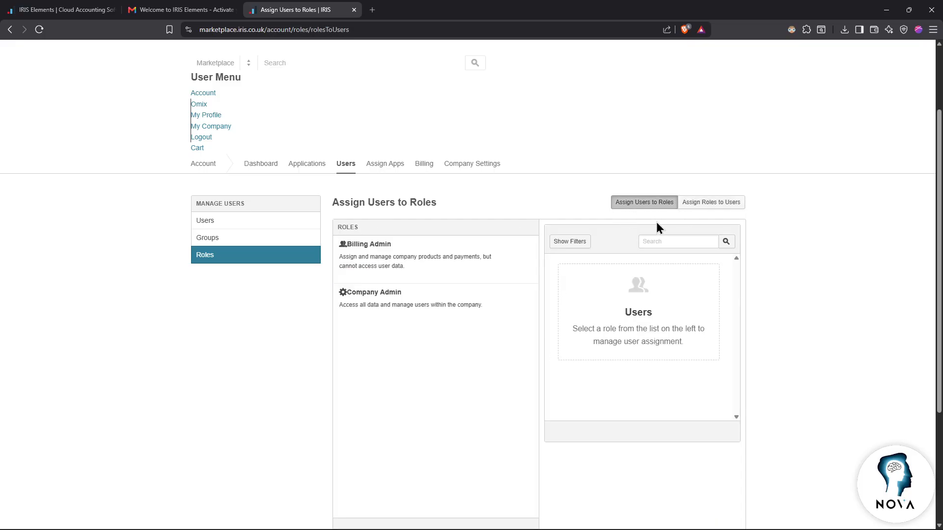
scroll(587, 294, "down", 2)
scroll(599, 290, "up", 2)
scroll(604, 302, "down", 1)
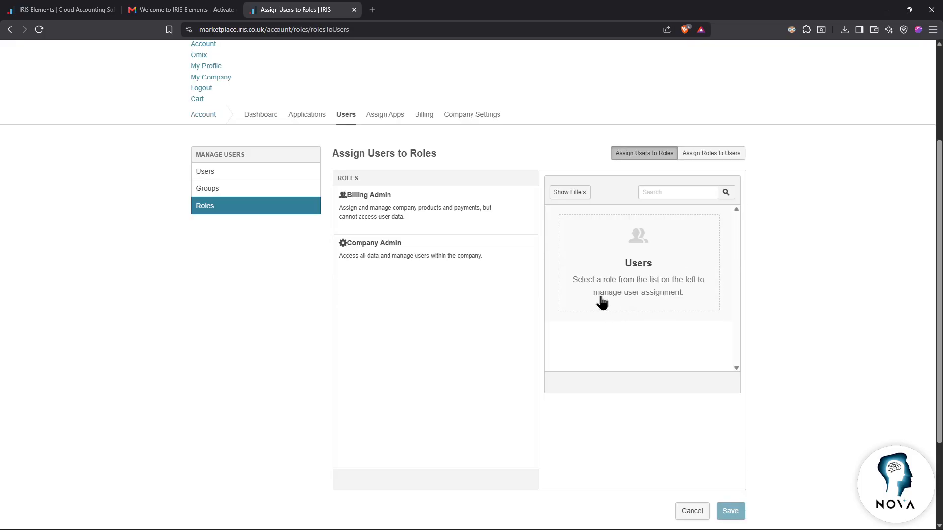
Show the user filters and look through the Status, Role and Group options
left_click(567, 196)
left_click(579, 213)
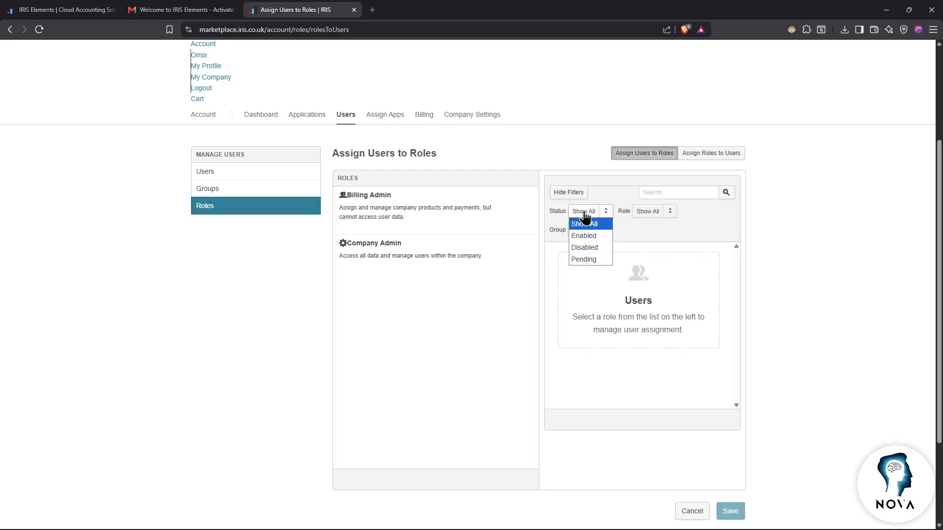
left_click(587, 215)
left_click(651, 215)
left_click(652, 215)
left_click(581, 231)
left_click(578, 232)
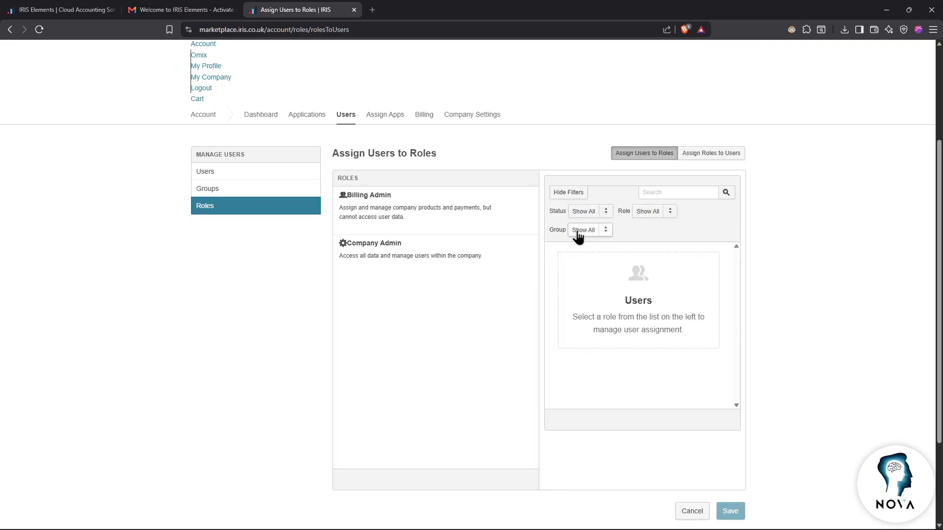
Return to the account dashboard and look through its quick links and recent events
scroll(261, 254, "up", 3)
left_click(273, 262)
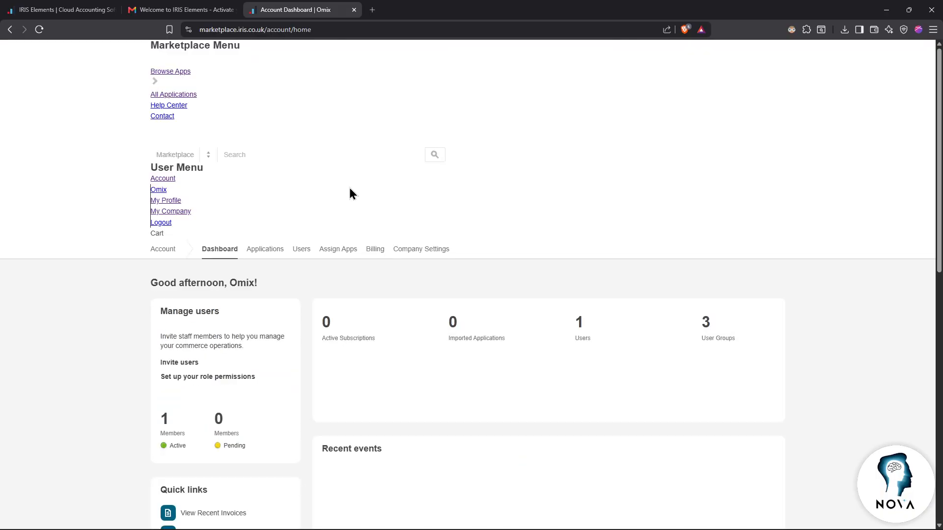
scroll(665, 227, "down", 3)
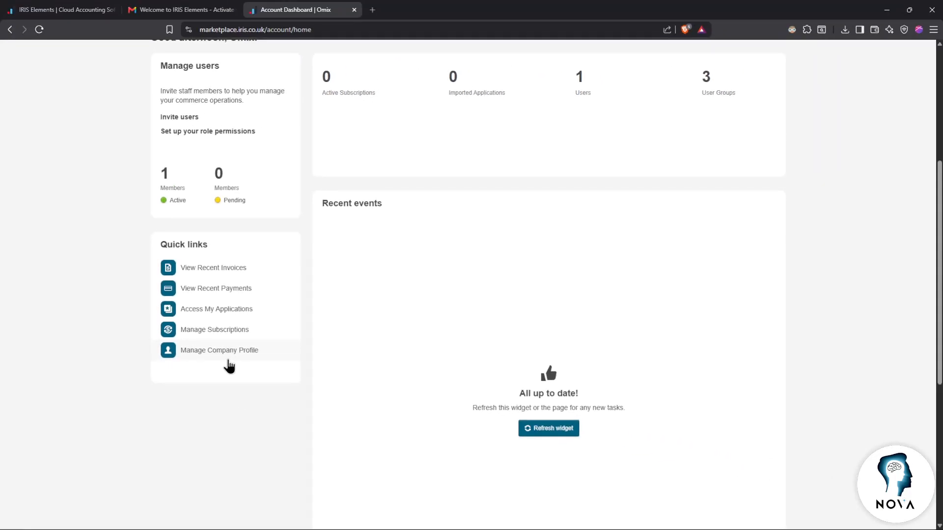
scroll(407, 259, "down", 2)
scroll(480, 362, "up", 2)
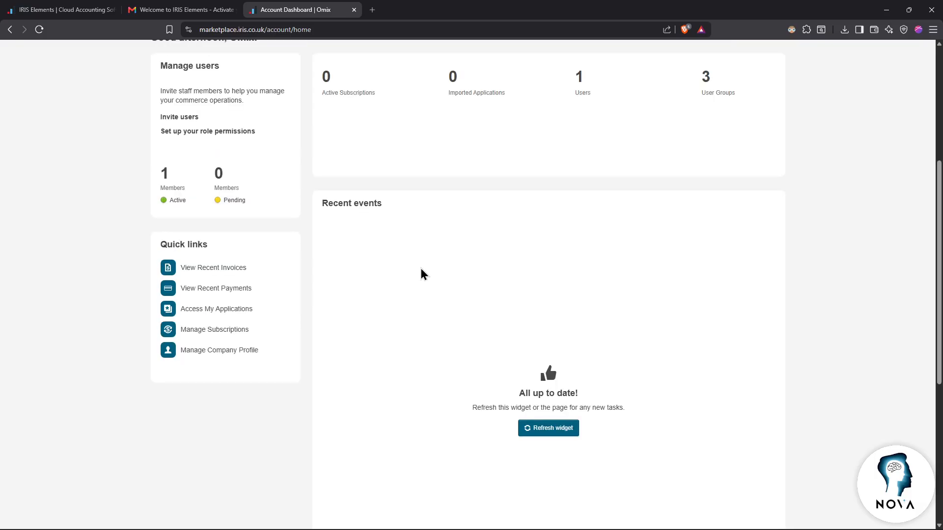
scroll(520, 385, "down", 2)
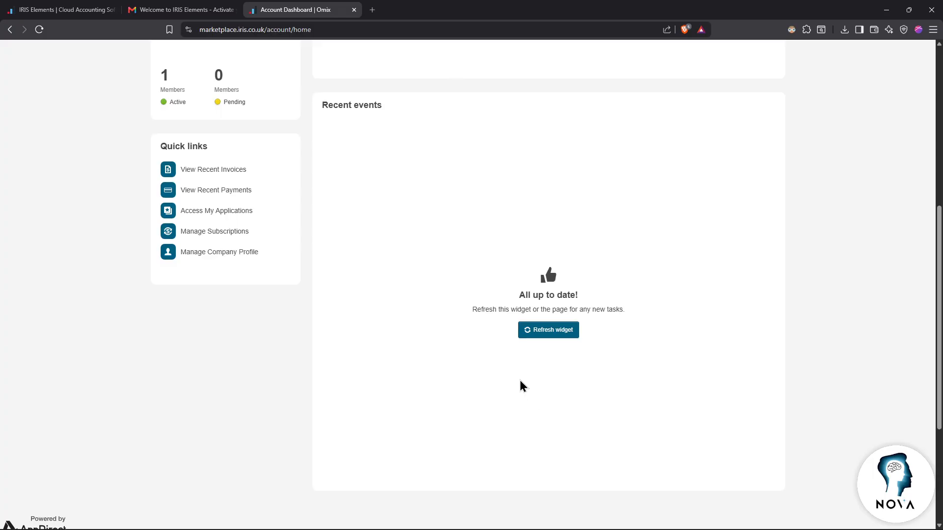
scroll(520, 385, "up", 1)
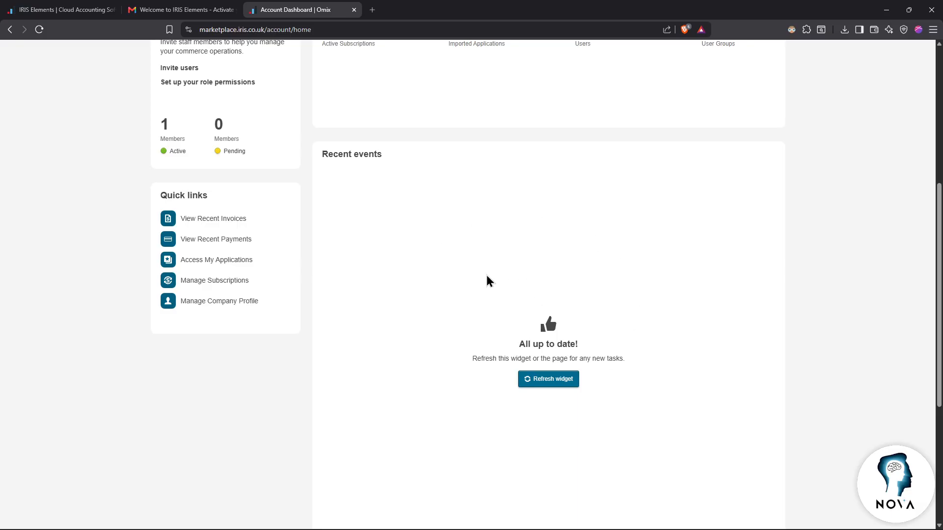
scroll(488, 281, "up", 2)
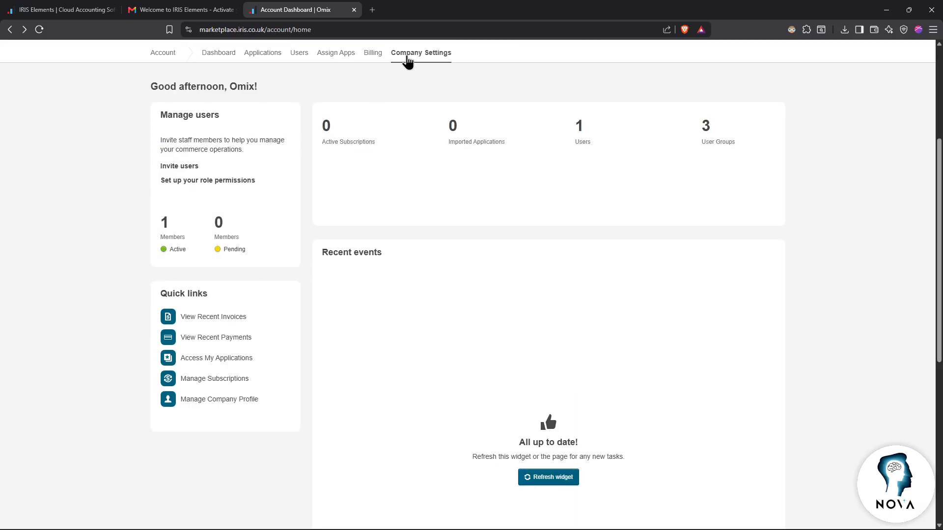
Open the company settings, review the purchase behavior options and save the settings
left_click(407, 54)
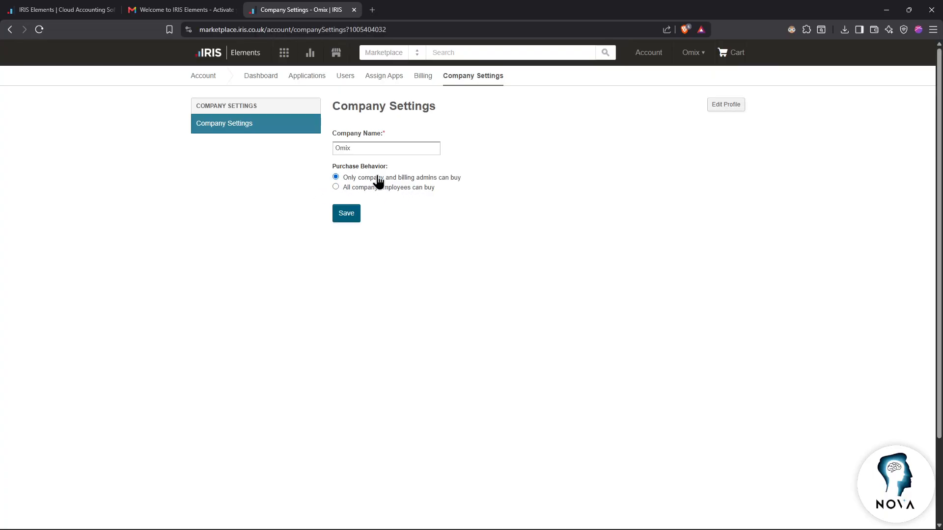
left_click(353, 214)
Open the billing area and look through its invoices, payments and payment methods pages
left_click(423, 77)
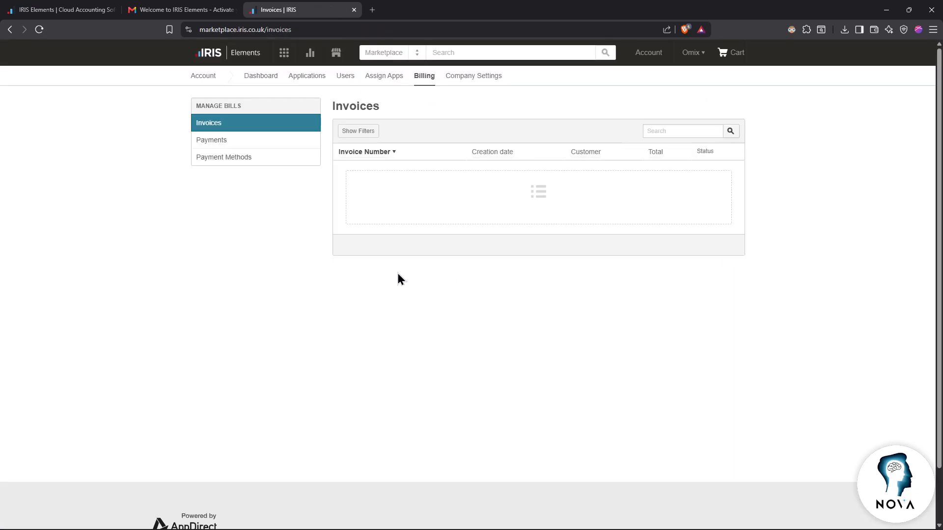
left_click(253, 143)
left_click(261, 158)
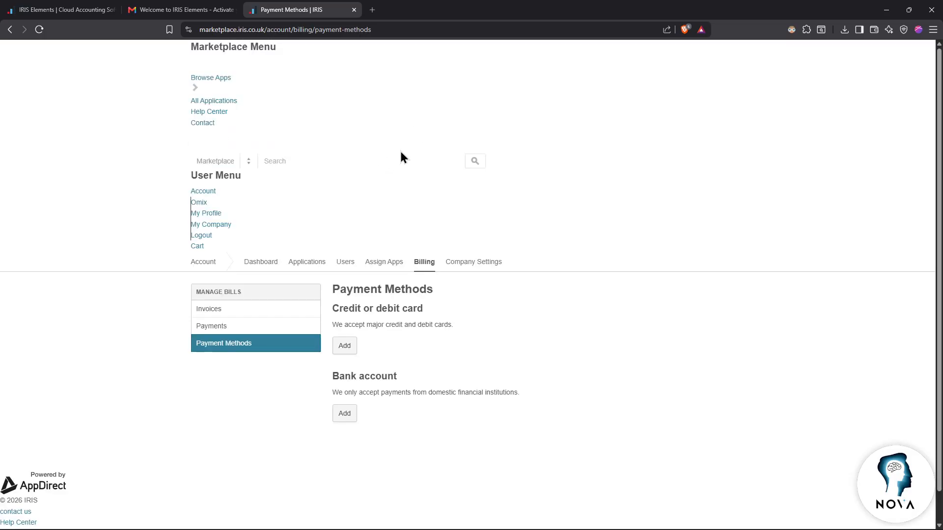
scroll(440, 289, "down", 2)
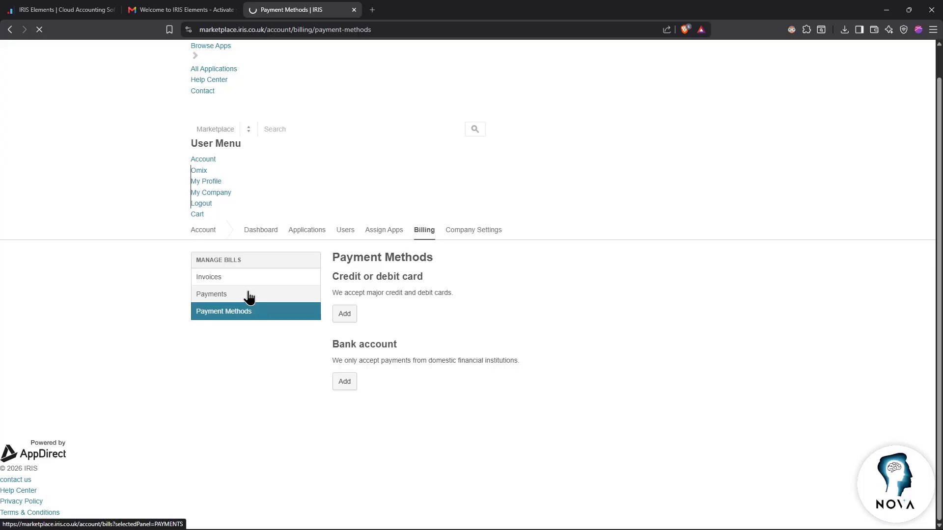
left_click(249, 297)
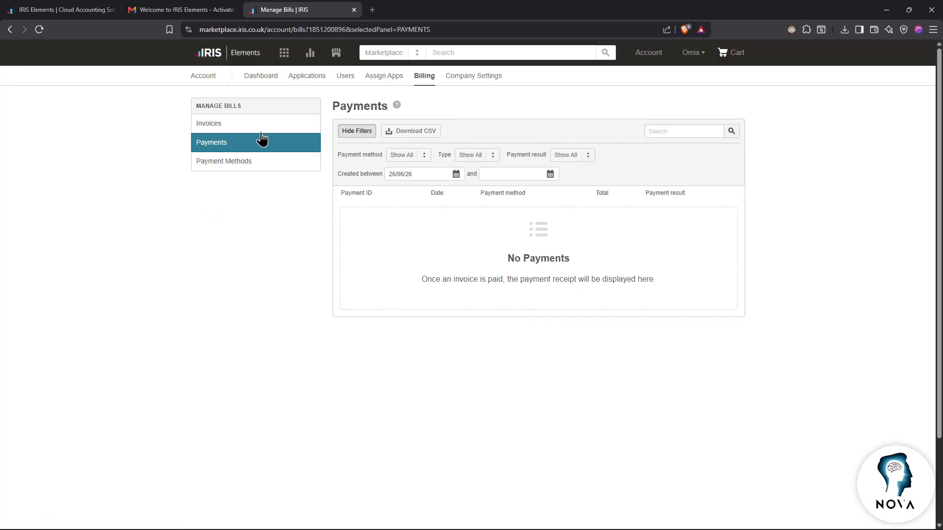
left_click(273, 299)
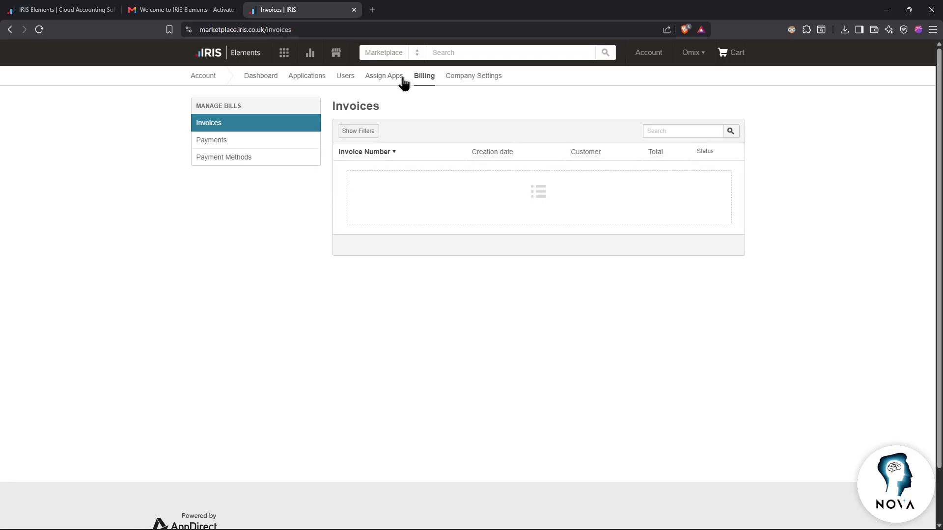
Open the app assignment page and switch it to the Assign Apps to Users view
left_click(396, 262)
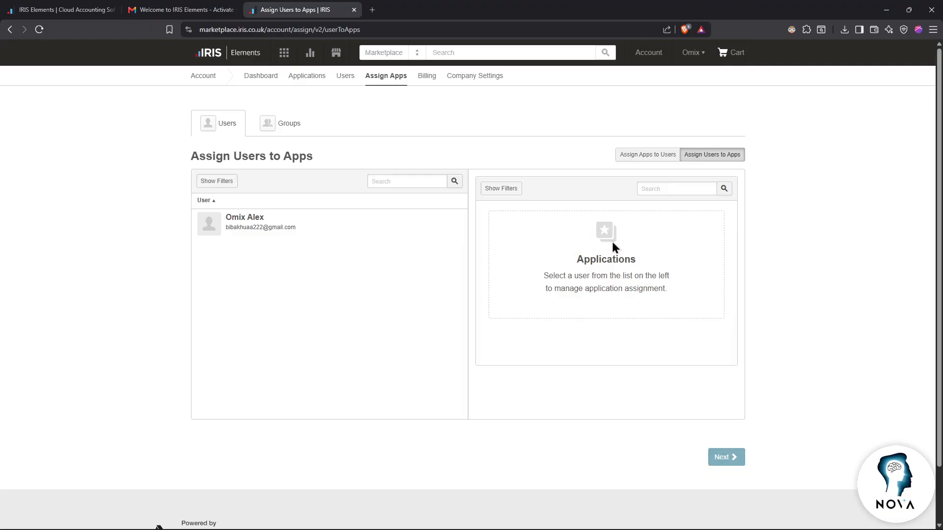
left_click(647, 156)
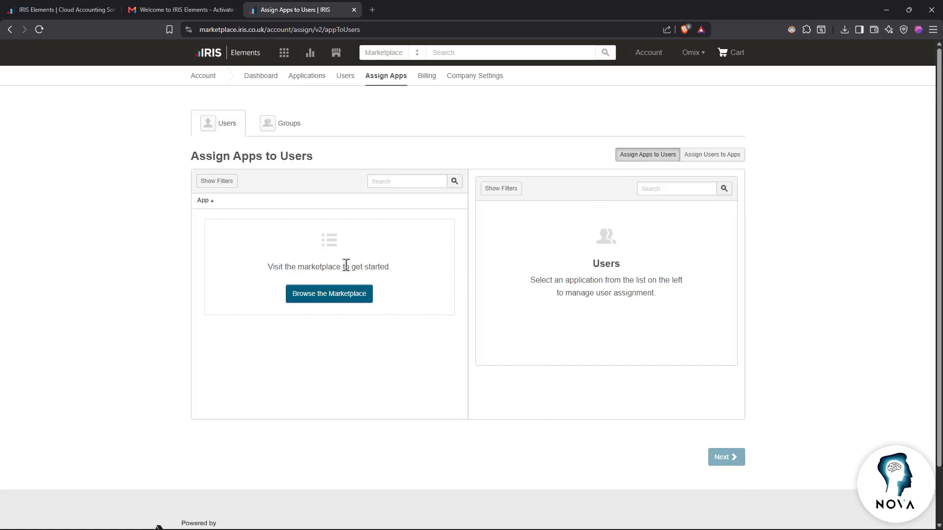
Open the group-based app assignment and switch it to the Assign Apps to Groups view
left_click(282, 129)
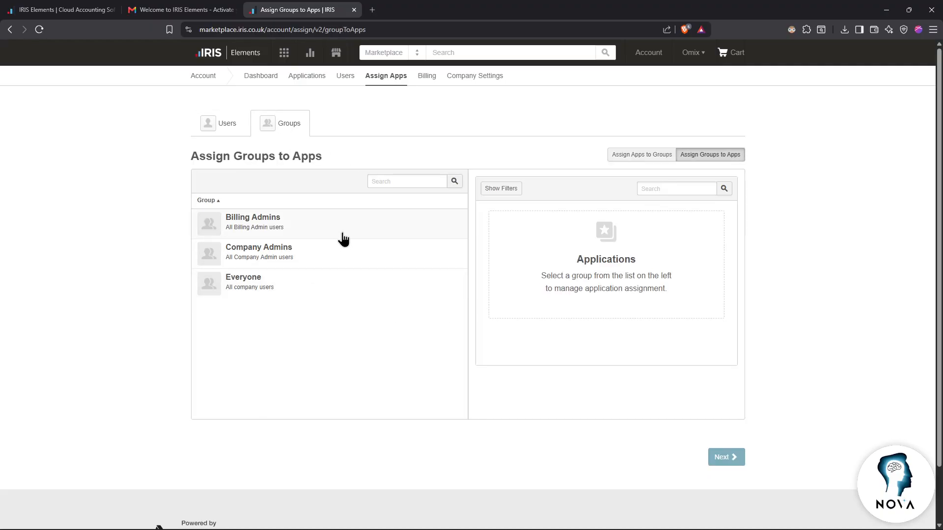
left_click(630, 156)
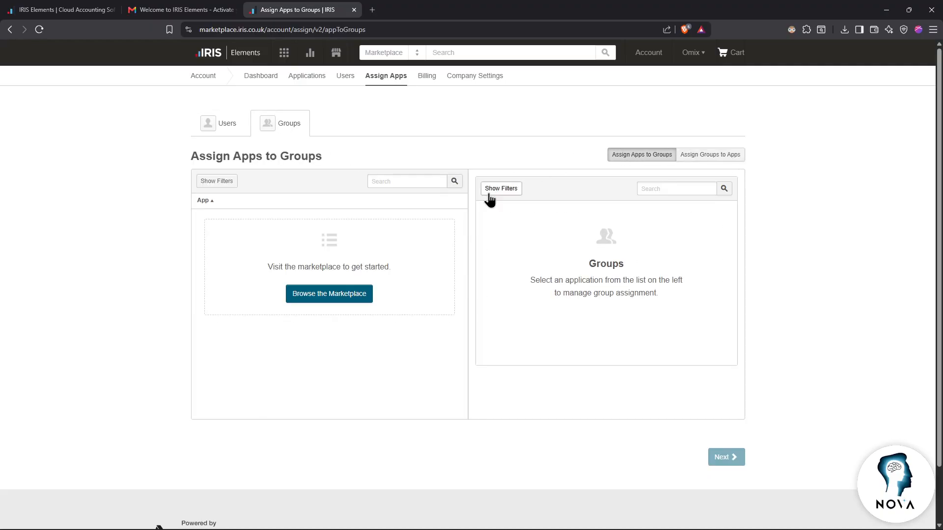
Open the Manage Users page, start a user invitation and add three more email rows
left_click(345, 77)
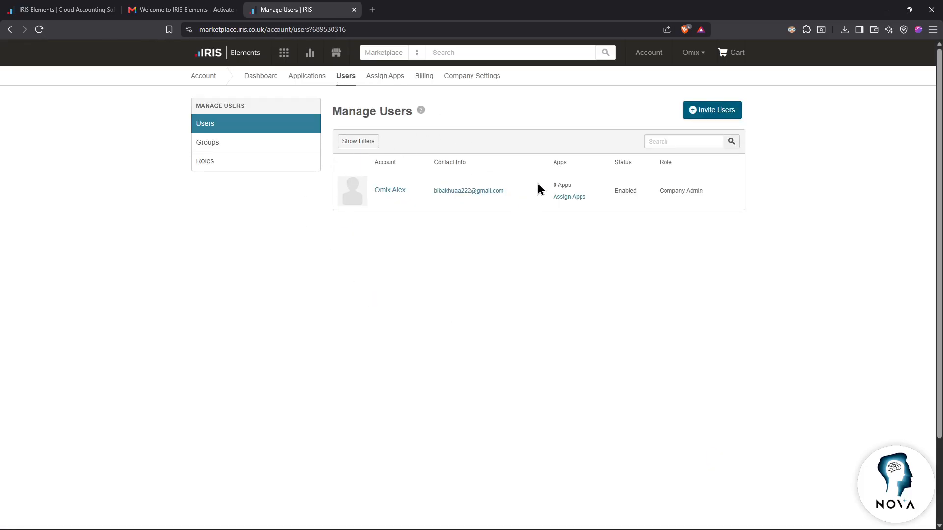
left_click(724, 113)
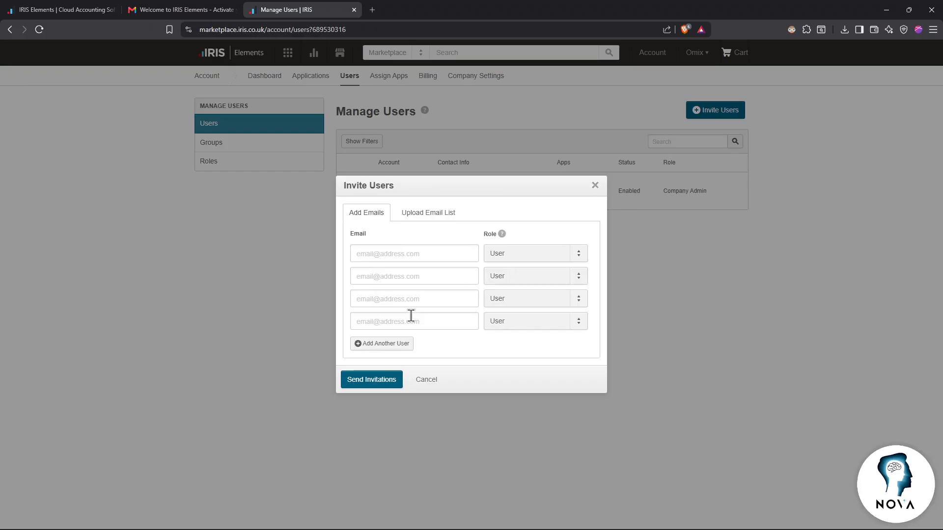
left_click(384, 343)
left_click(380, 355)
left_click(381, 367)
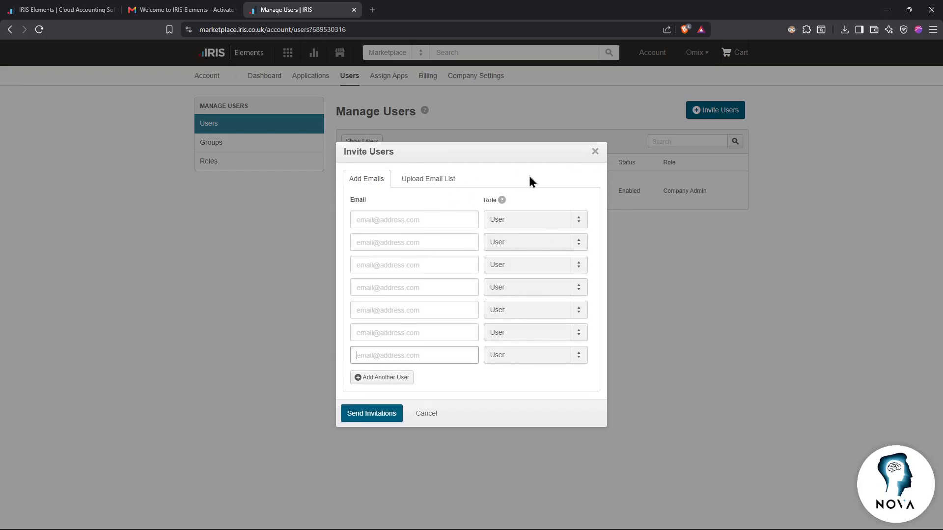
Check the email list upload option, return to manual email entry with two more rows, and close the invitation without sending
left_click(429, 181)
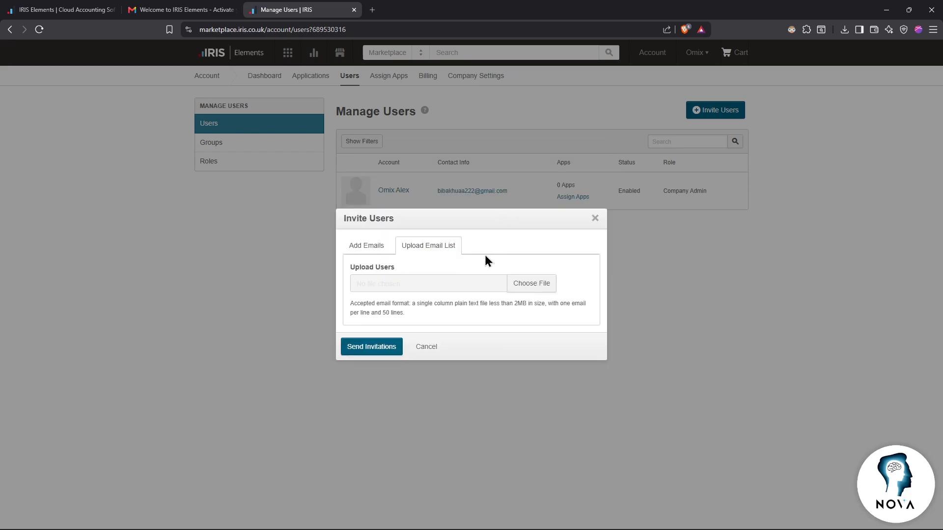
left_click(372, 253)
left_click(388, 343)
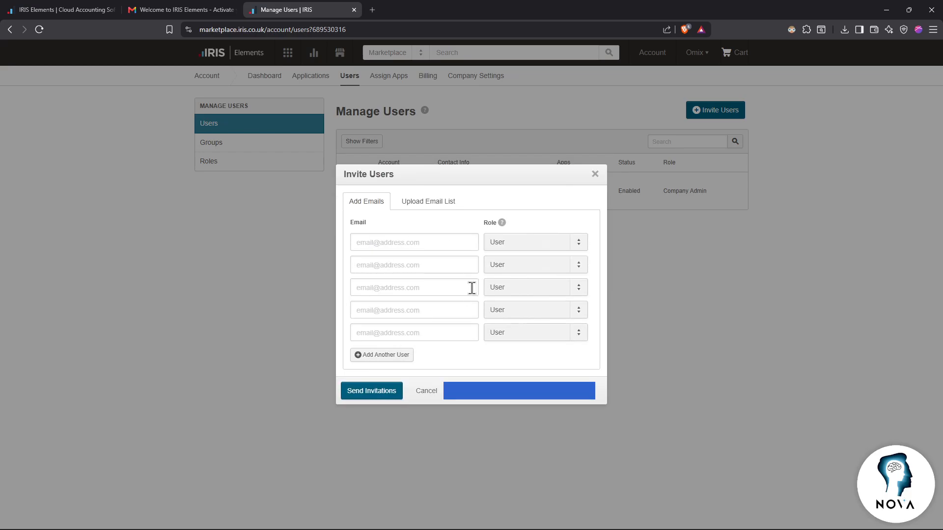
left_click(388, 354)
left_click(528, 232)
left_click(534, 199)
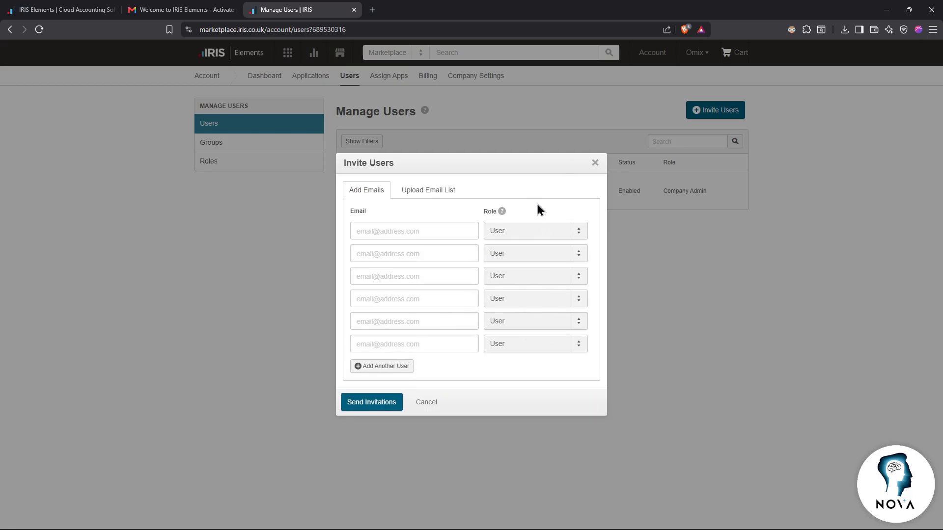
left_click(594, 163)
View the Manage Groups page and the Assign Roles to Users page
left_click(252, 147)
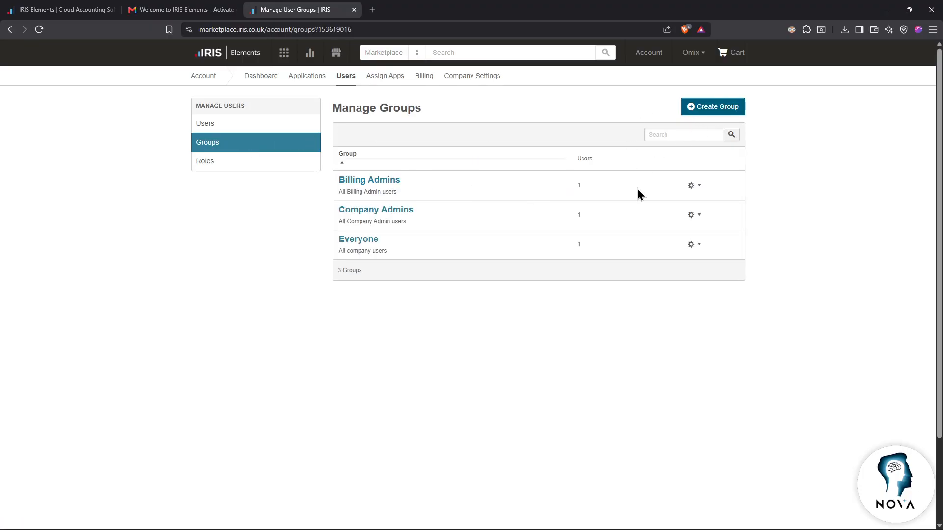
left_click(254, 164)
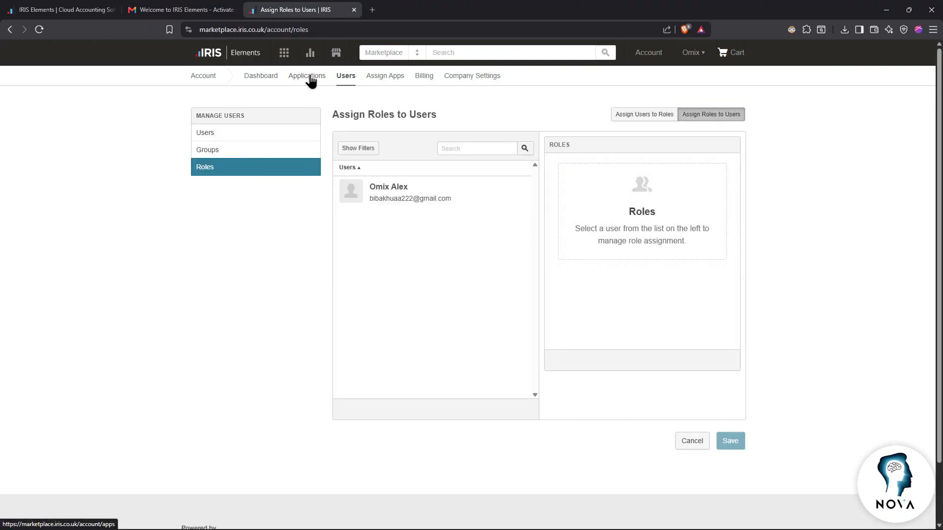
Go back to the account dashboard and look over its user summary, quick links and recent events
left_click(270, 78)
scroll(314, 319, "down", 1)
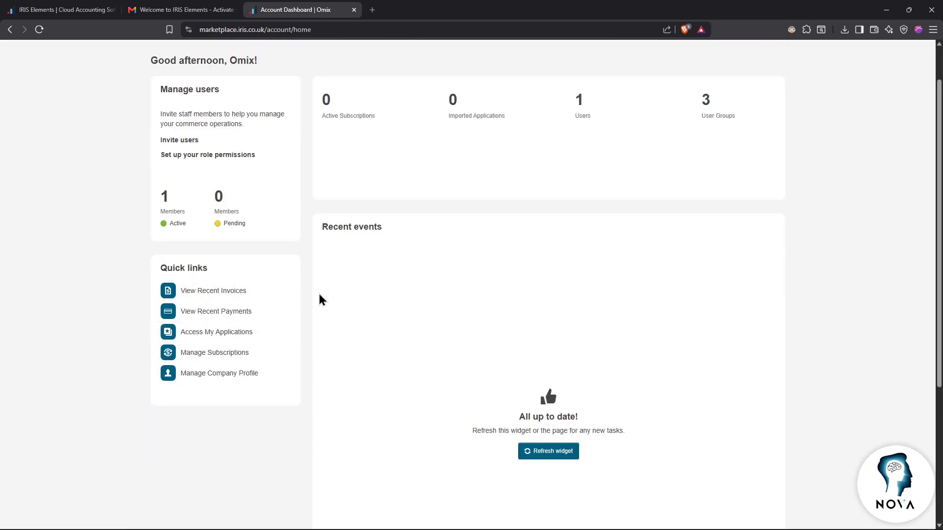
left_click(231, 292)
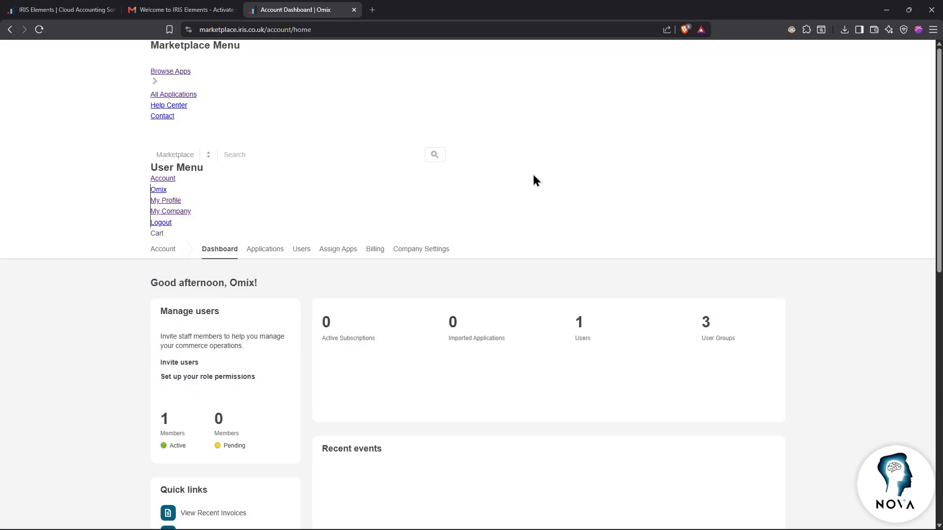
scroll(401, 325, "down", 3)
scroll(425, 304, "up", 2)
Open the applications area and look through its Manage Apps, Saved Orders and Quotes pages
left_click(274, 201)
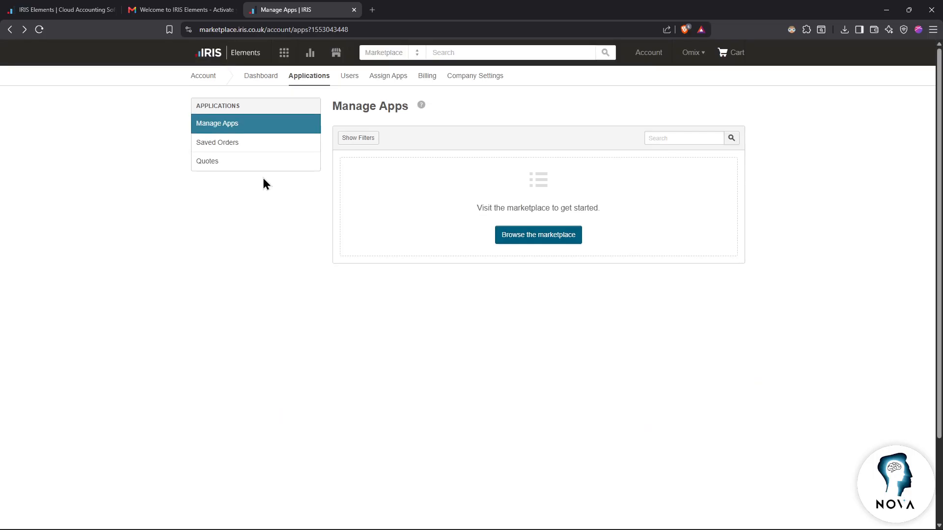
left_click(240, 146)
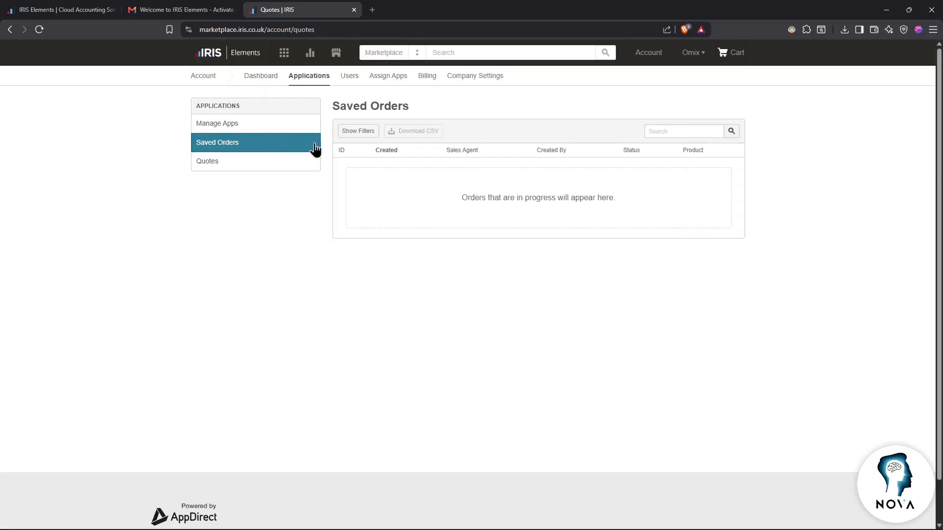
left_click(241, 164)
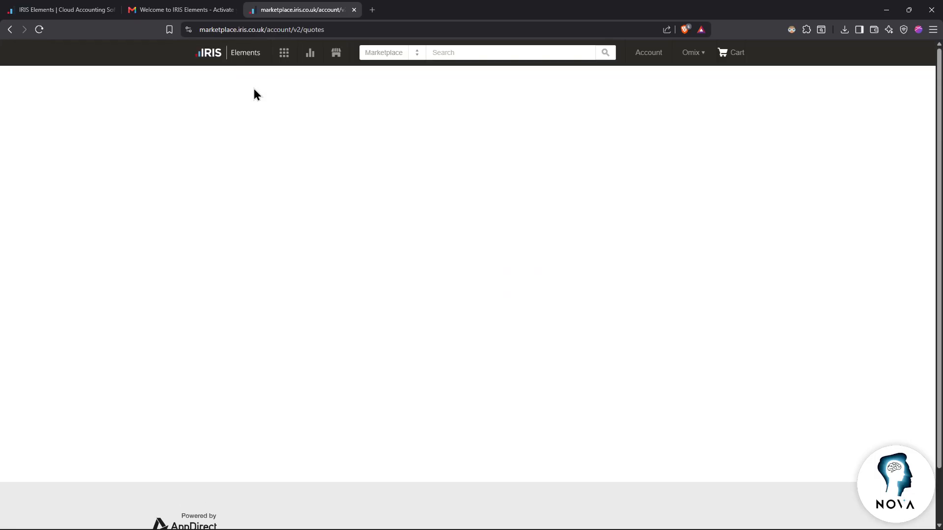
Return to the account dashboard, check the user menu's profile and company options, and review the dashboard contents
left_click(244, 78)
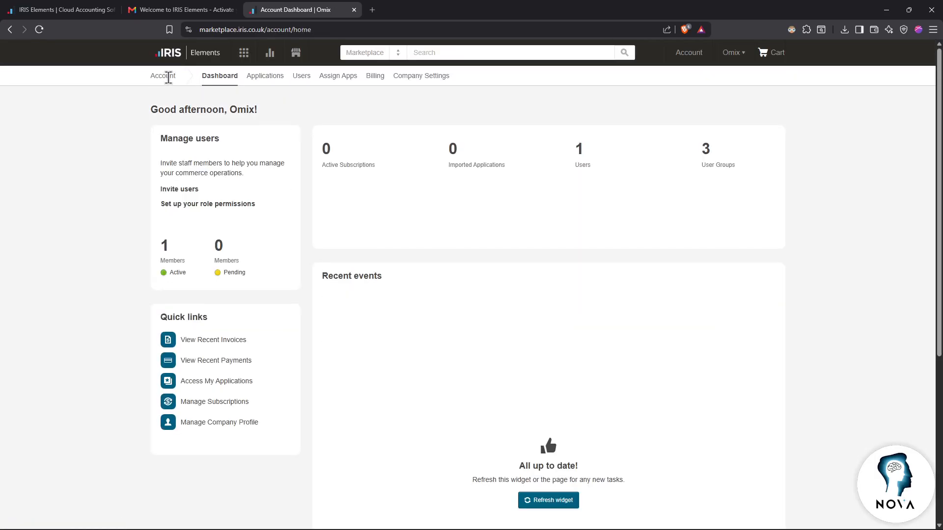
left_click(732, 54)
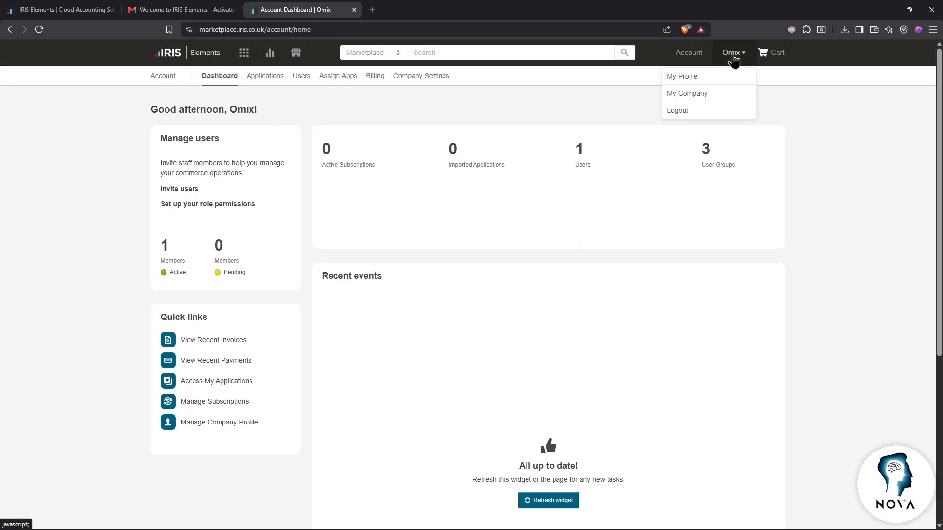
left_click(721, 79)
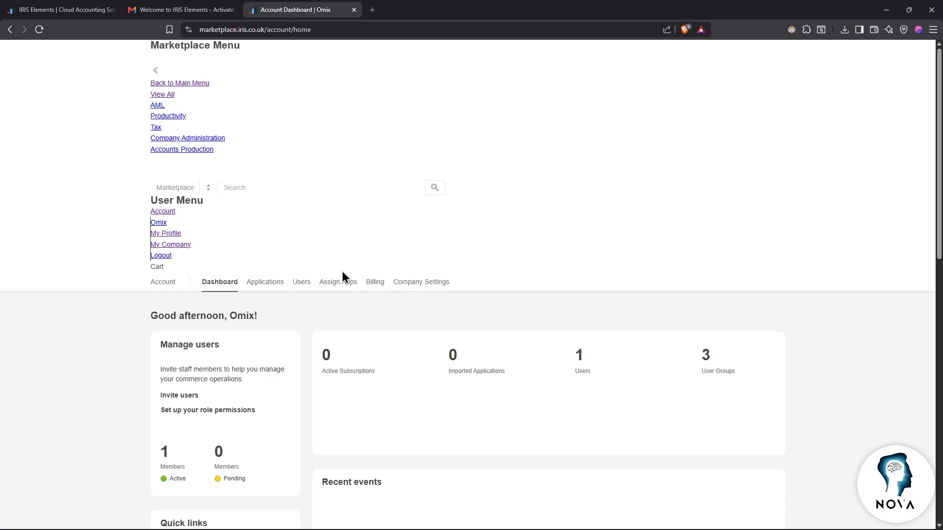
scroll(244, 270, "down", 4)
scroll(230, 279, "up", 1)
scroll(231, 277, "down", 1)
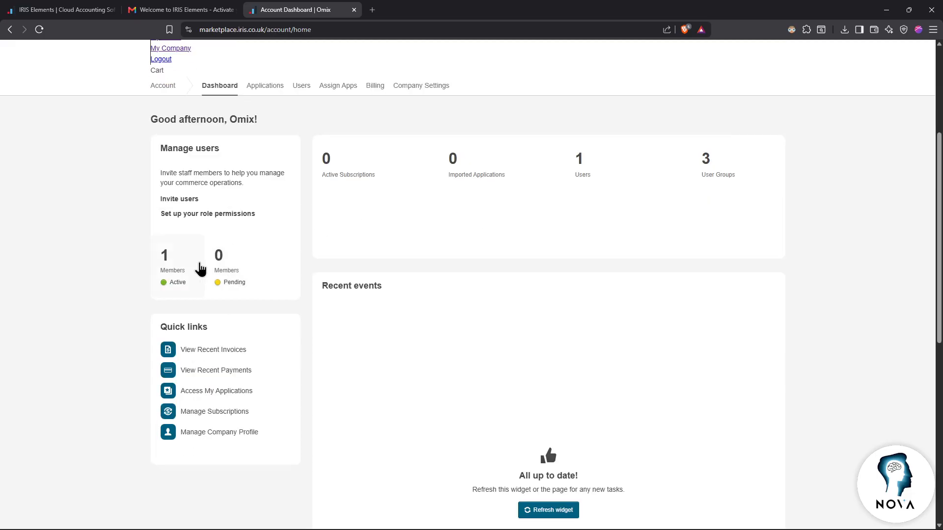
scroll(250, 270, "up", 3)
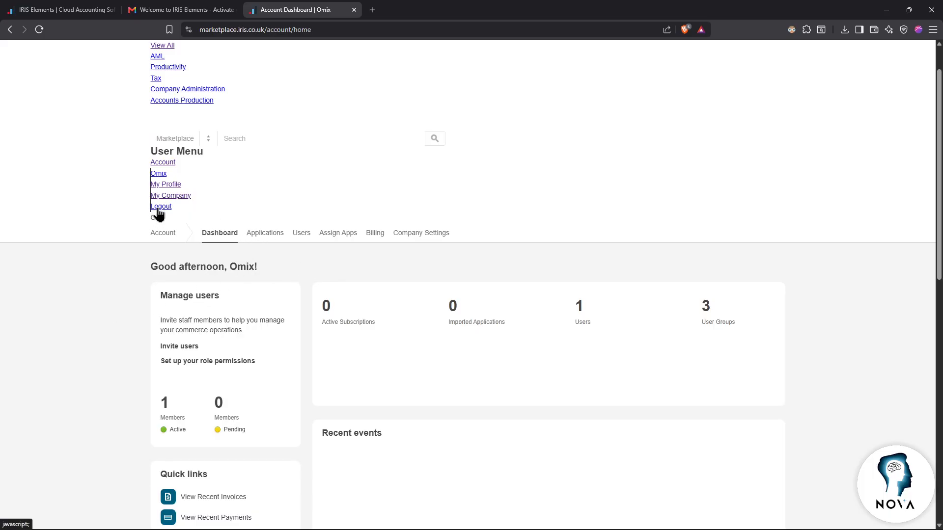
Reload the dashboard page and point out the Logout option in the user menu
key("F5")
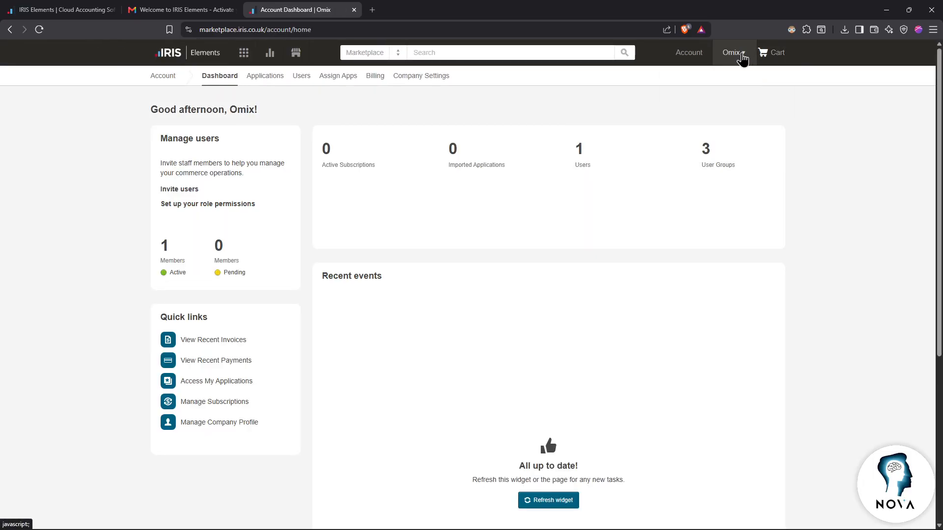
mouse_move(740, 60)
left_click(674, 113)
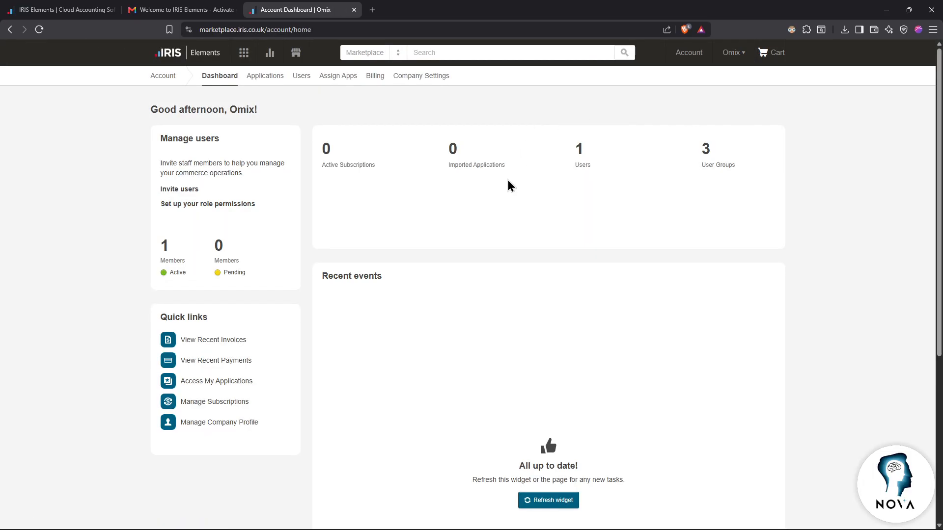